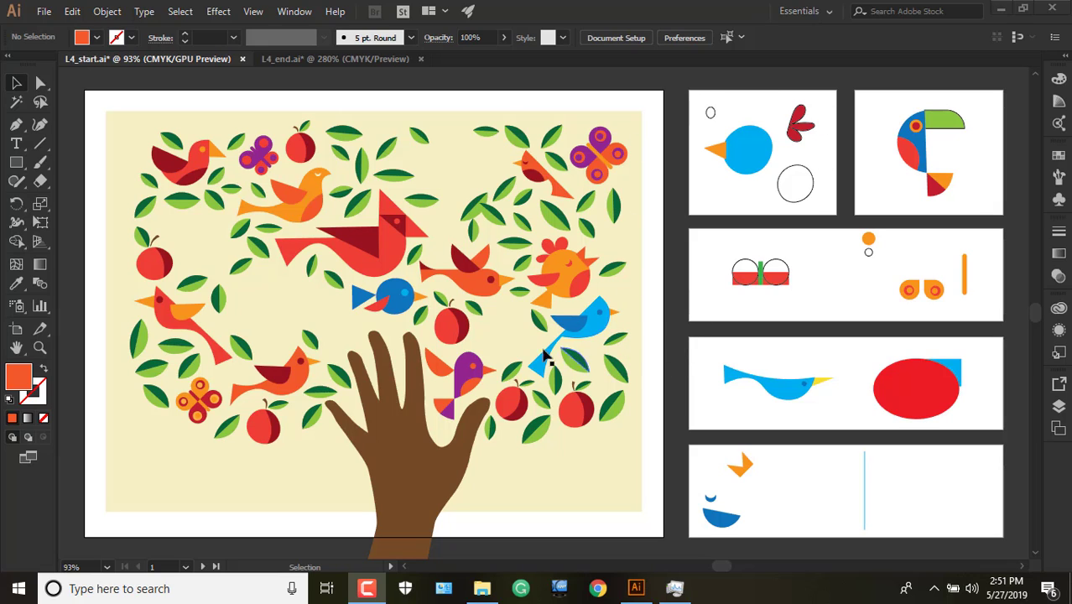
- Jump to artboard 3, Bird 2 (the toucan), from the status-bar artboard list
left_click(186, 568)
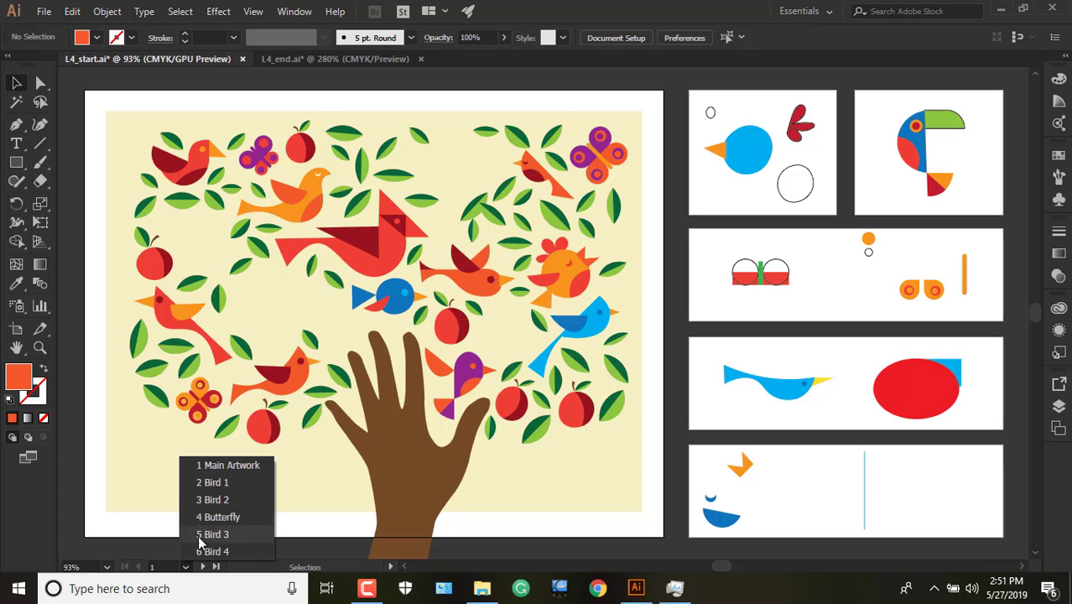
left_click(215, 501)
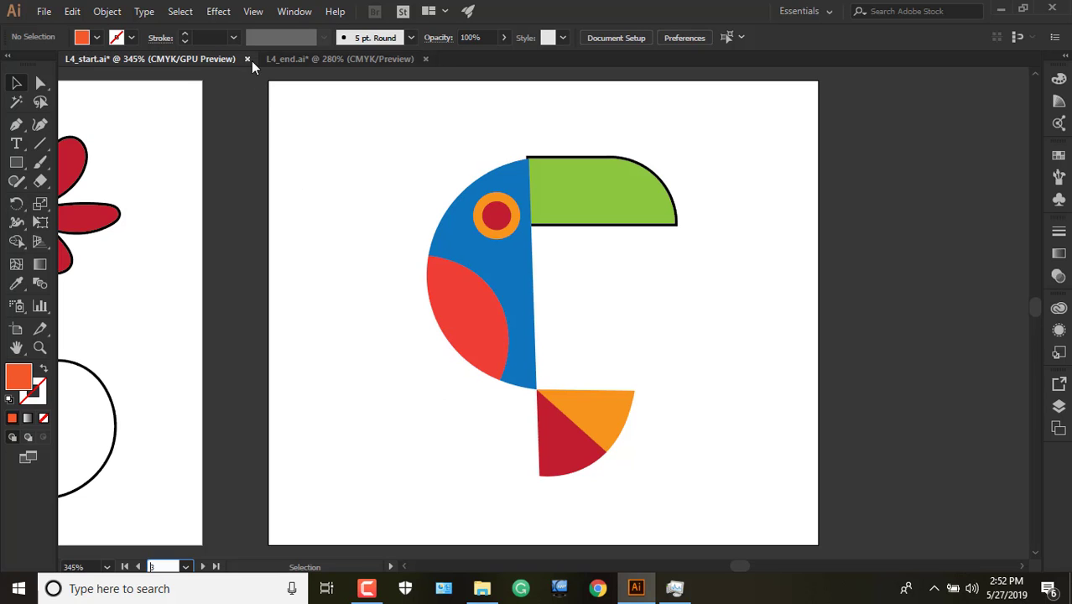
- Fit all artboards in the window with View > Fit All in Window
left_click(252, 11)
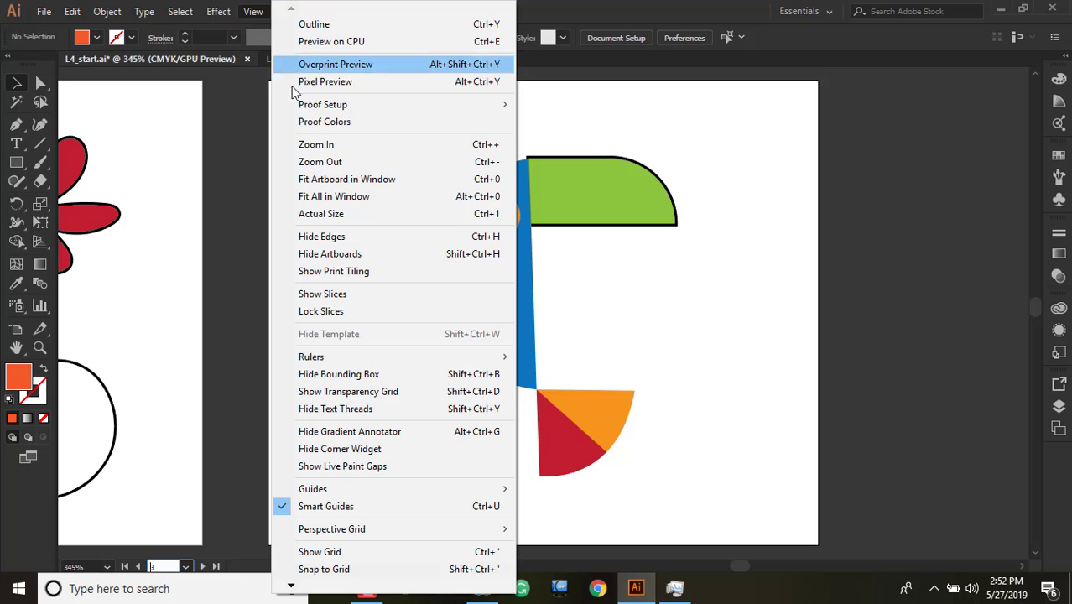
left_click(333, 196)
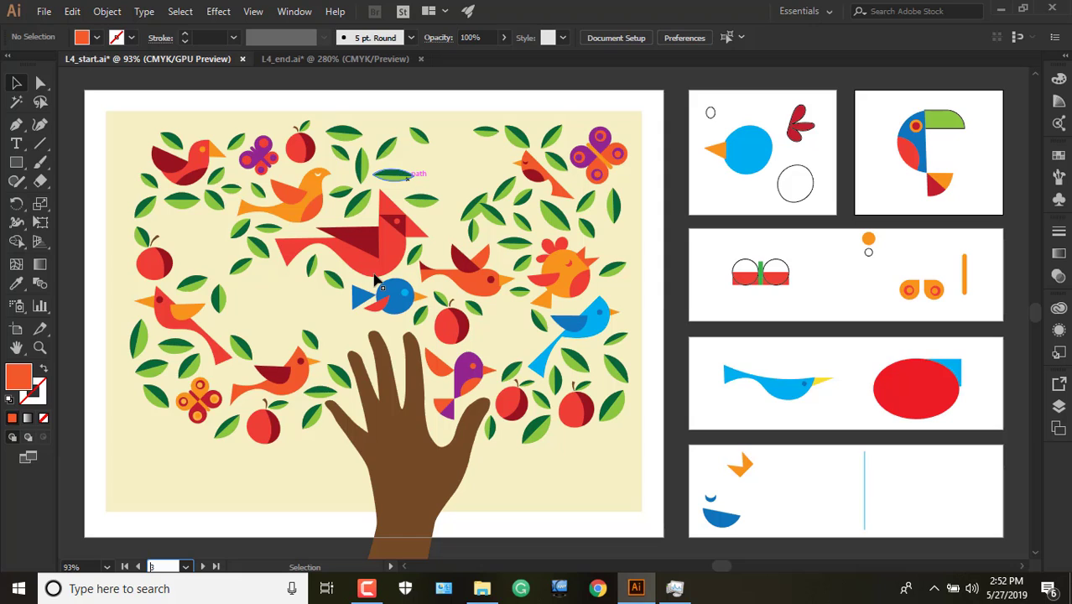
left_click(185, 569)
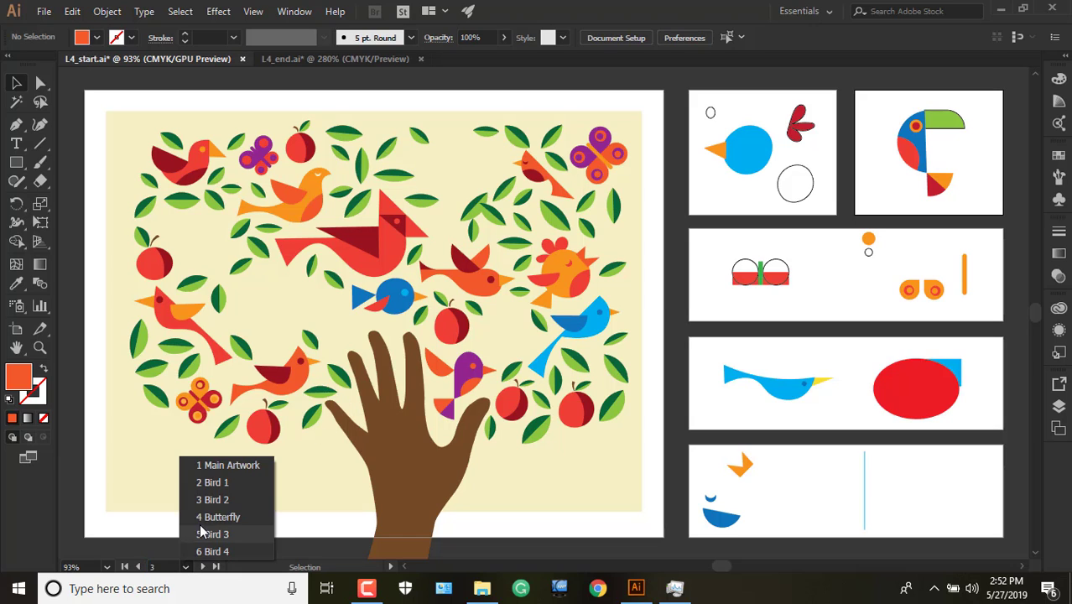
- Set the zoom to 100%, then to 2400% on the leaf and bird shapes
left_click(106, 569)
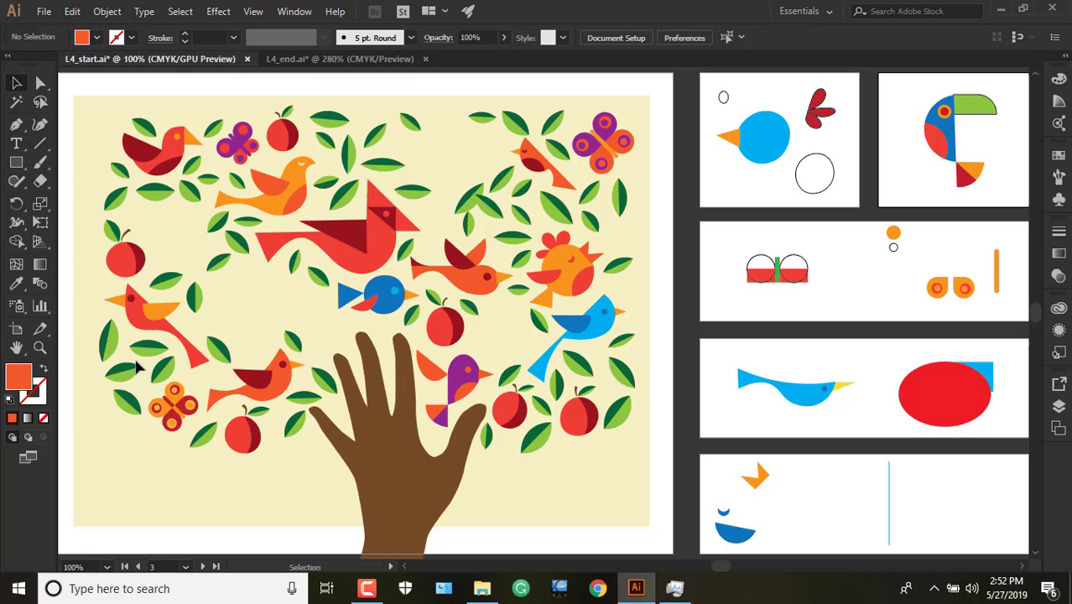
left_click(143, 360)
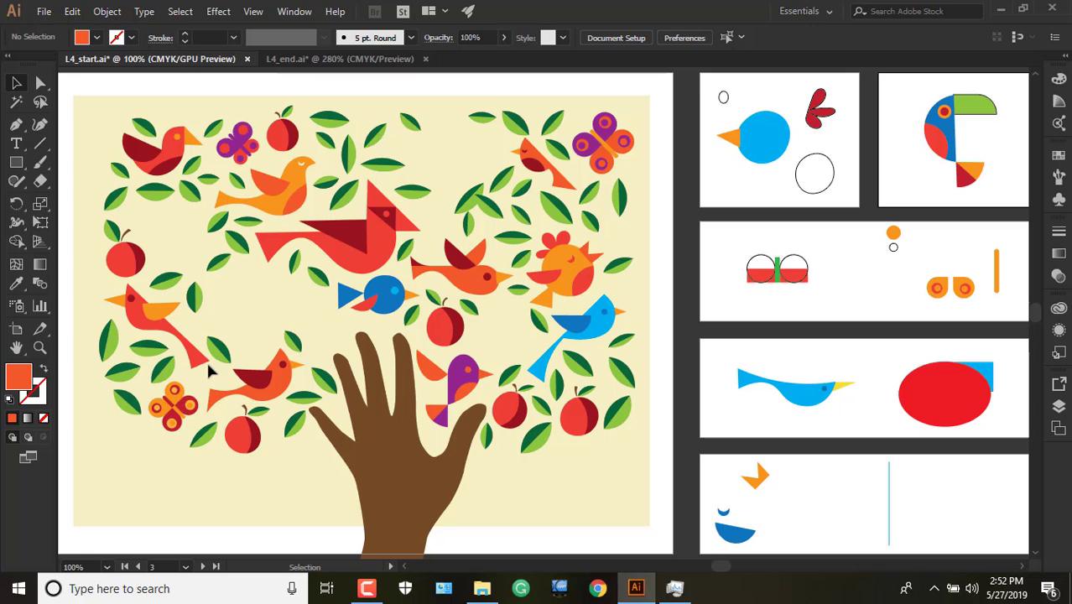
left_click(107, 569)
left_click(134, 202)
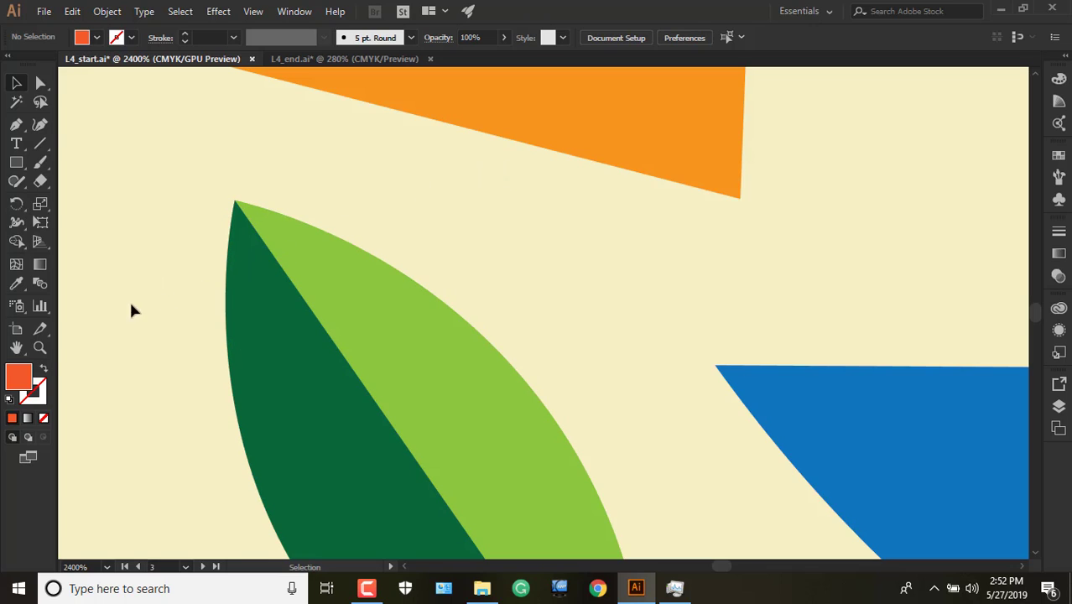
- Zoom into the green leaf with the Zoom tool, then out to 66.67% and recentre the artboards
left_click(39, 347)
left_click_drag(416, 289, 520, 277)
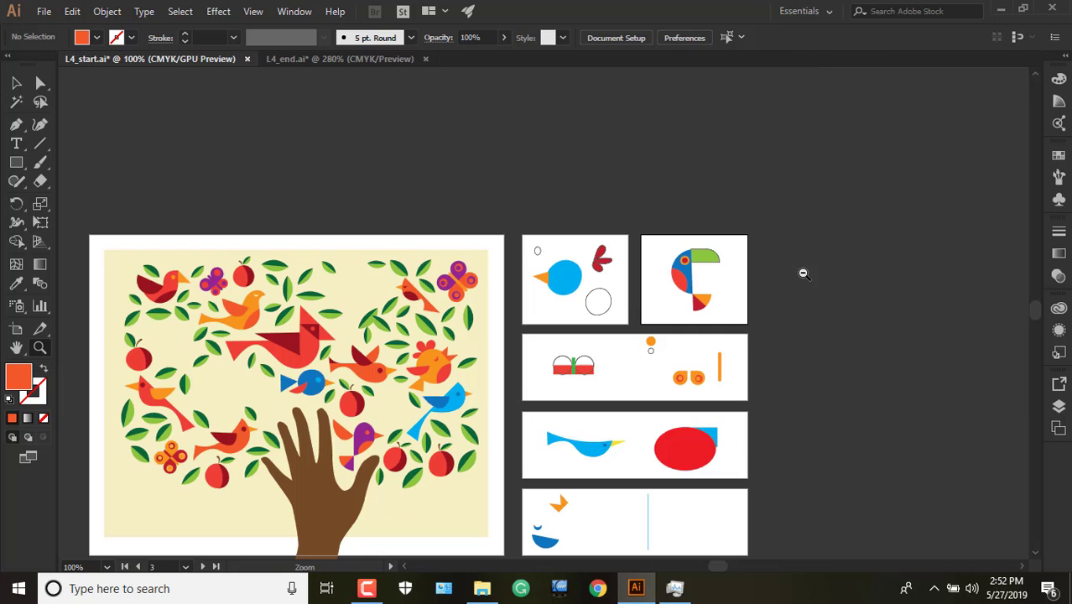
left_click(802, 273, "alt")
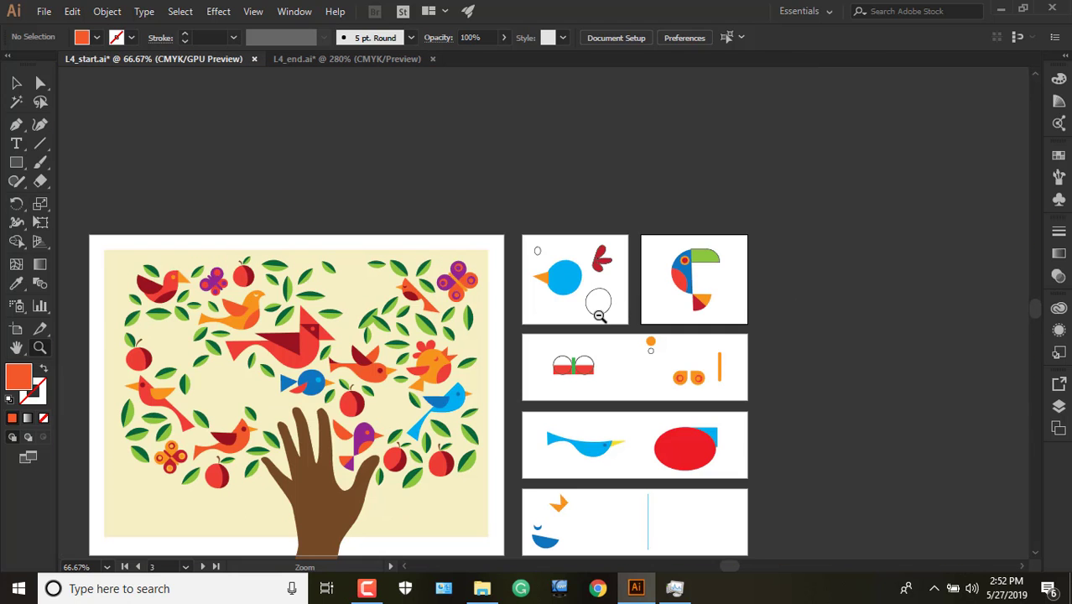
mouse_move(565, 311)
left_mouse_down()
mouse_move(597, 254)
mouse_move(616, 245)
left_mouse_up()
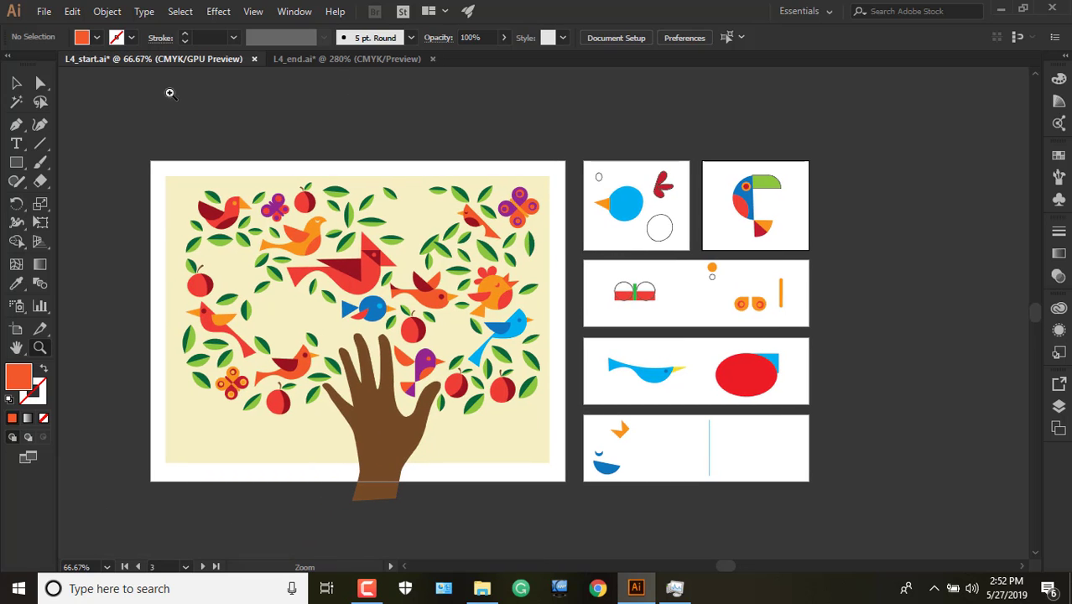
left_click(289, 13)
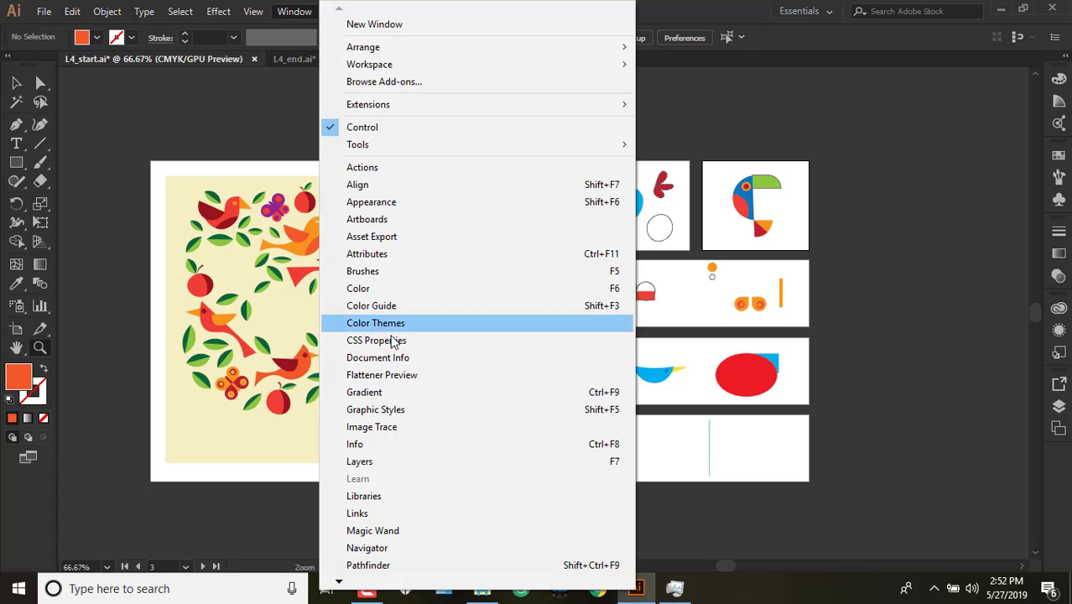
- Open the Navigator panel, move it to the upper right, and pan the artboards right
left_click(372, 550)
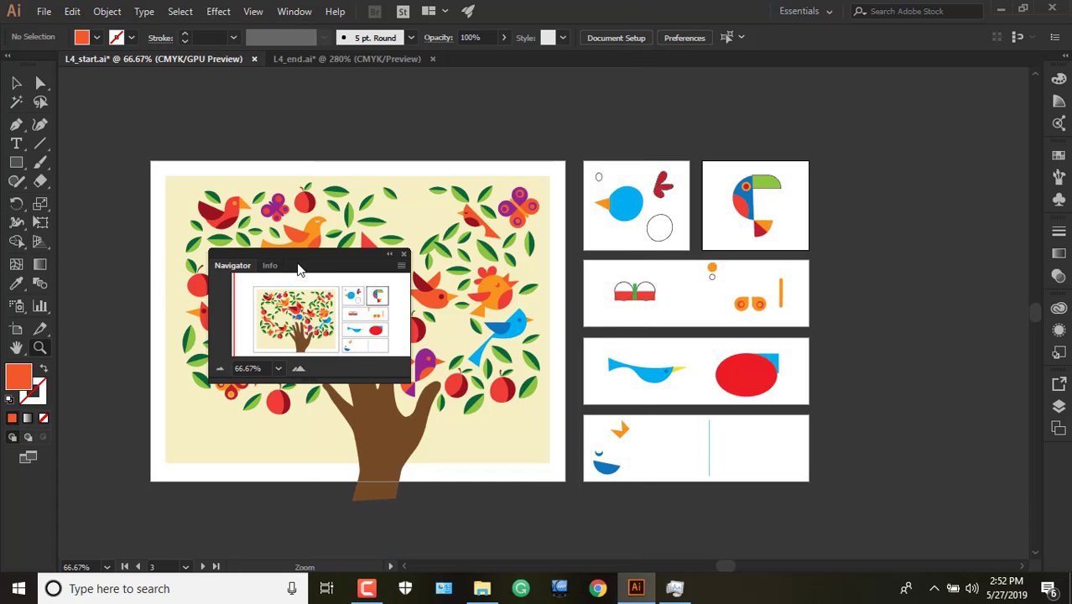
left_click_drag(299, 269, 410, 191)
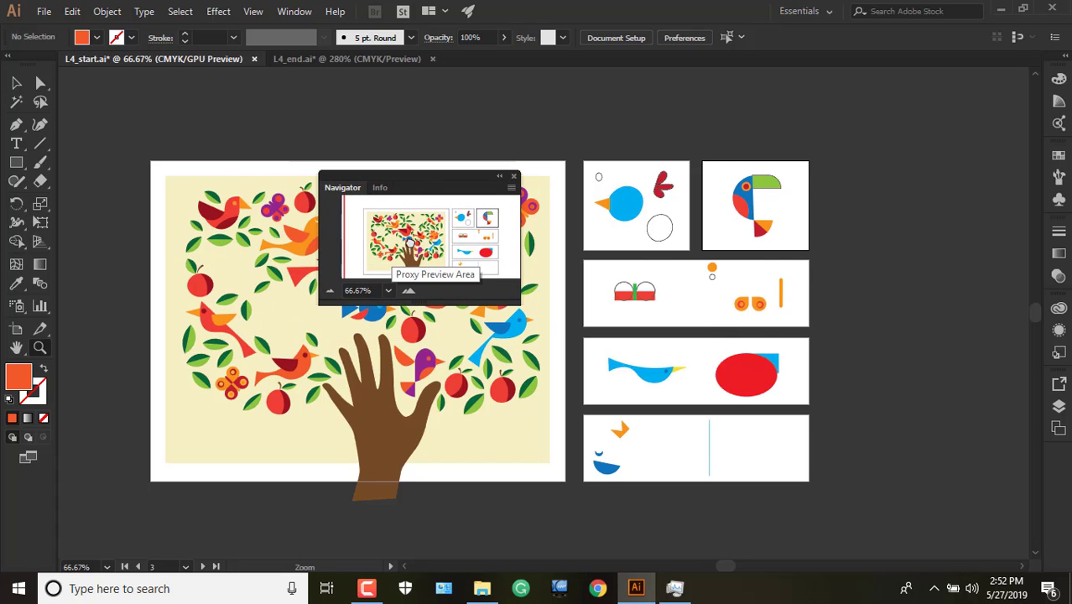
mouse_move(410, 242)
left_mouse_down()
mouse_move(434, 250)
mouse_move(430, 240)
mouse_move(445, 267)
mouse_move(433, 249)
left_mouse_up()
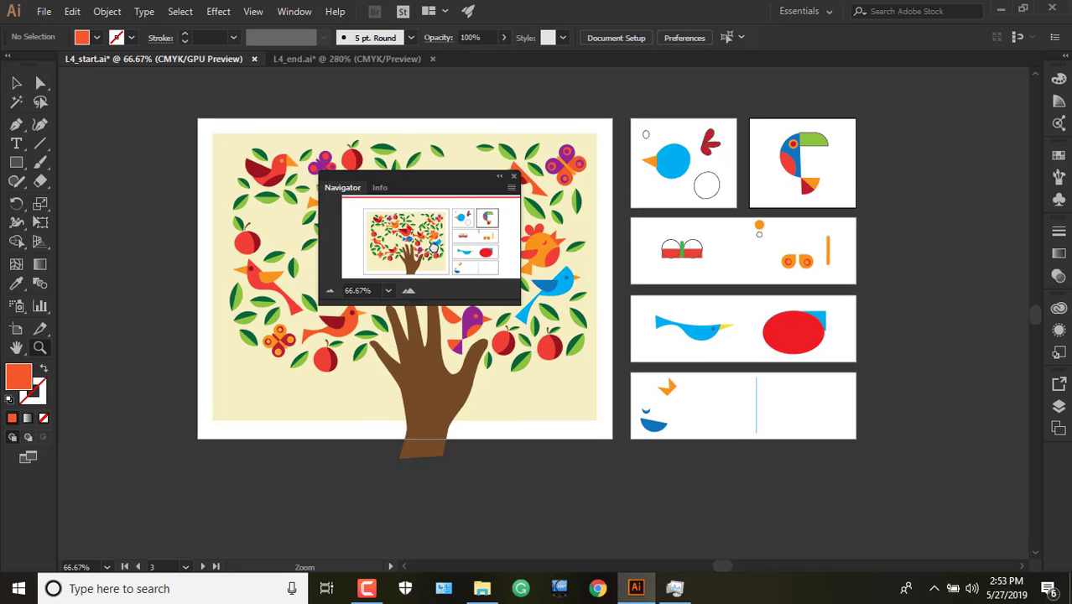
- Set the Navigator zoom to 100% and pan to the artwork's top and left side
mouse_move(434, 249)
left_mouse_down()
mouse_move(404, 251)
mouse_move(415, 252)
left_mouse_up()
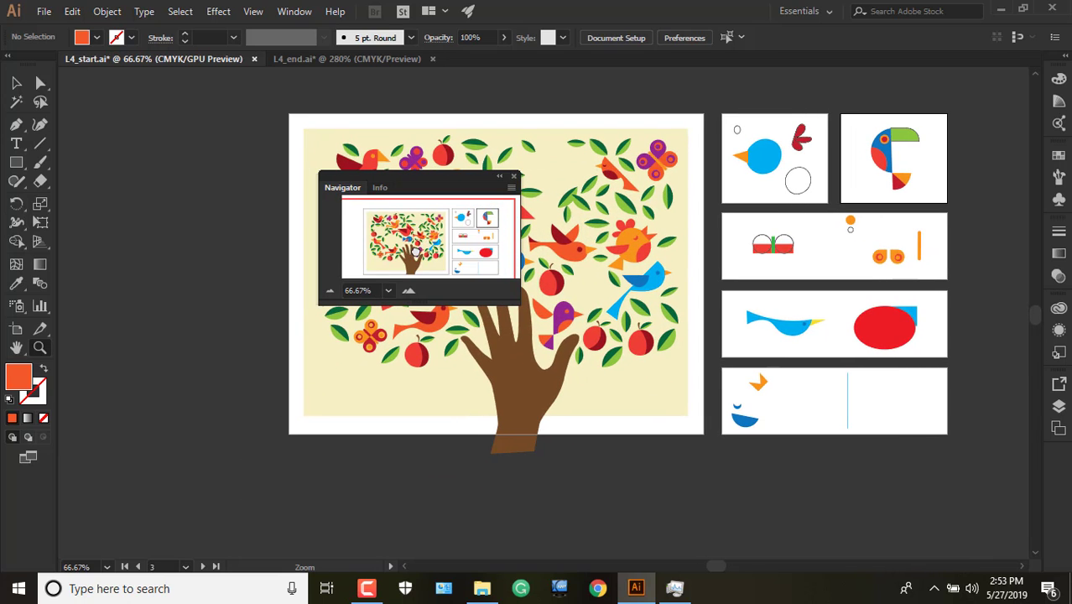
left_click(383, 290)
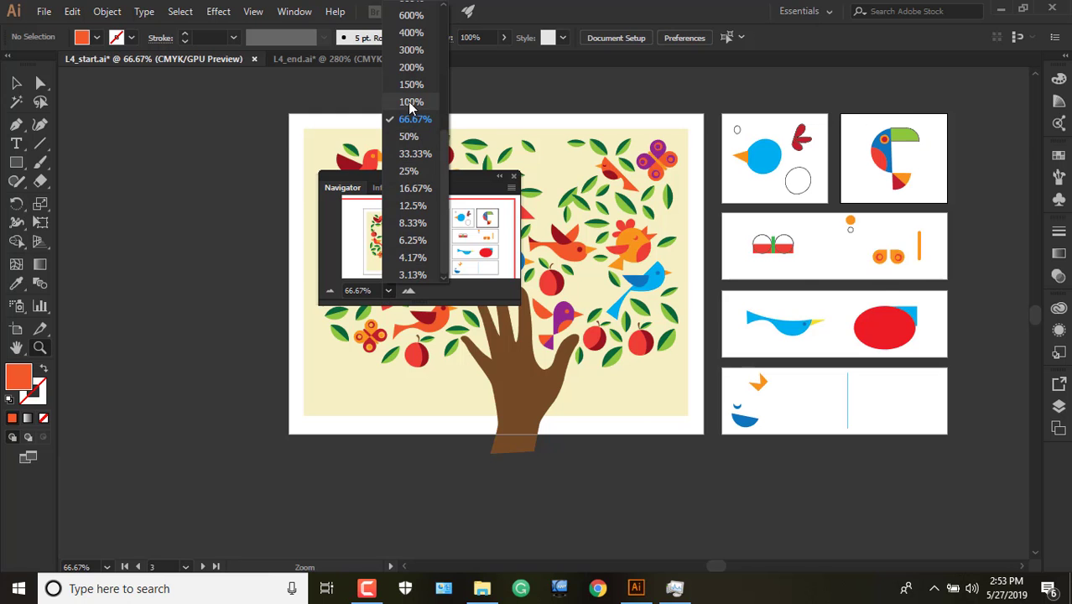
left_click(411, 101)
left_click(440, 260)
left_click_drag(442, 255, 433, 246)
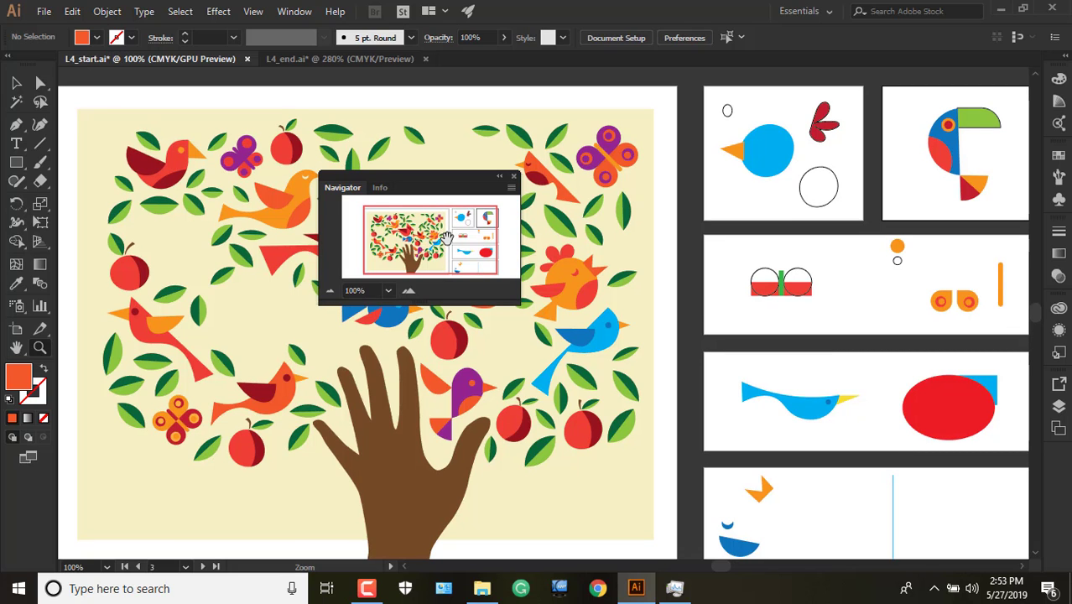
left_click_drag(445, 239, 423, 233)
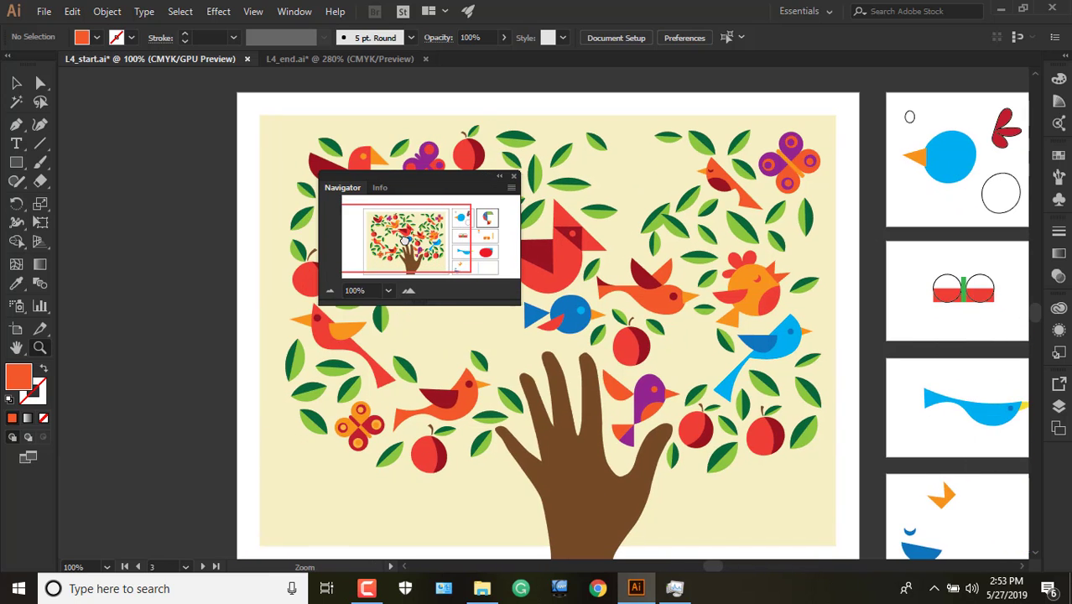
- Zoom to 200%, then 400%, panning over the hand-shaped trunk and large red bird
left_click(387, 290)
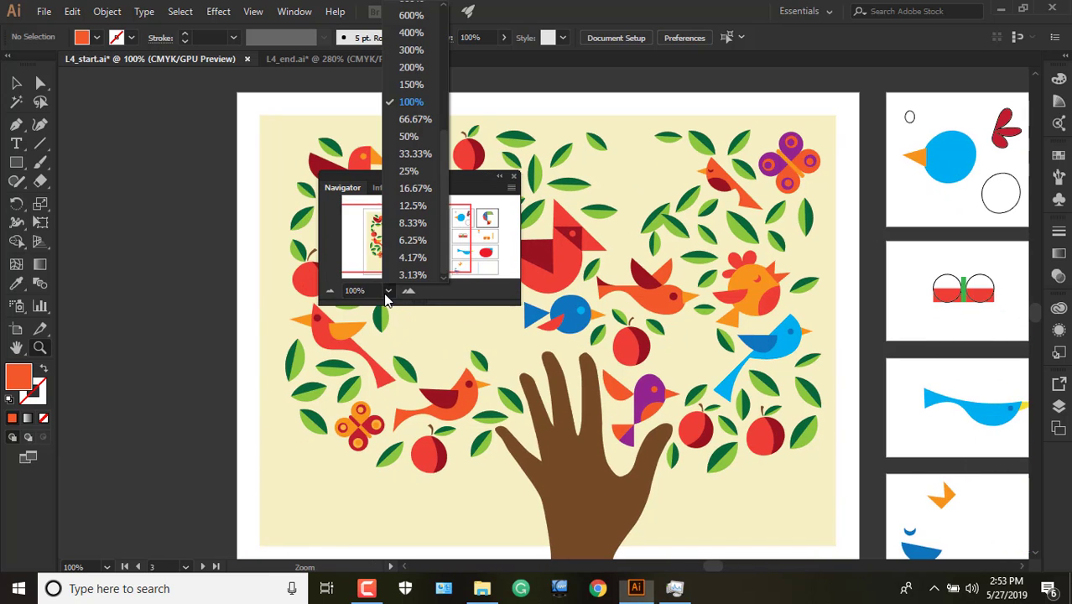
left_click(411, 67)
mouse_move(411, 242)
left_mouse_down()
mouse_move(404, 231)
mouse_move(404, 260)
left_mouse_up()
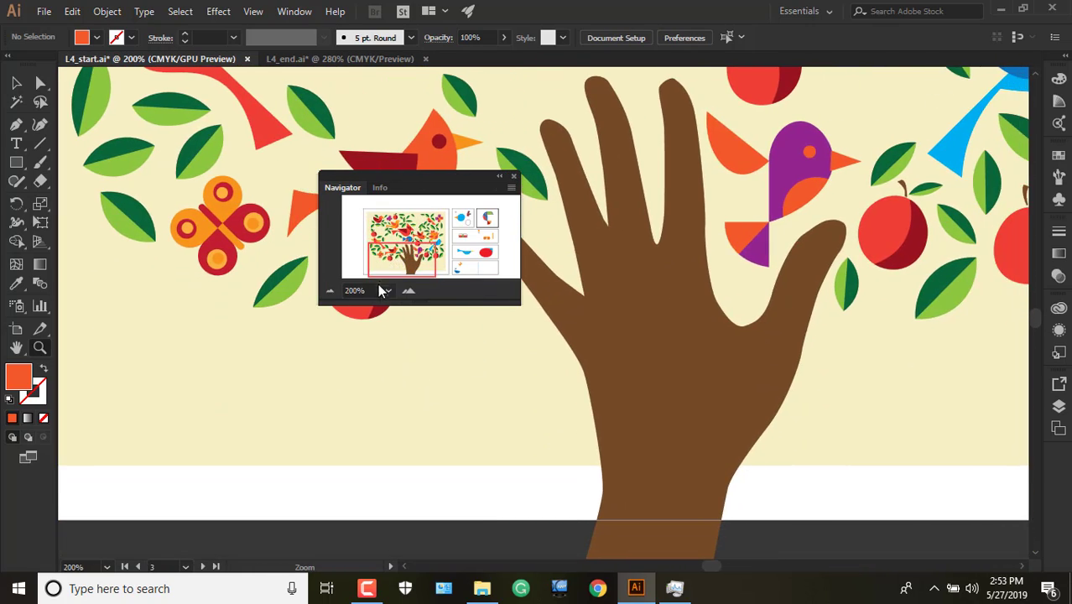
left_click(388, 290)
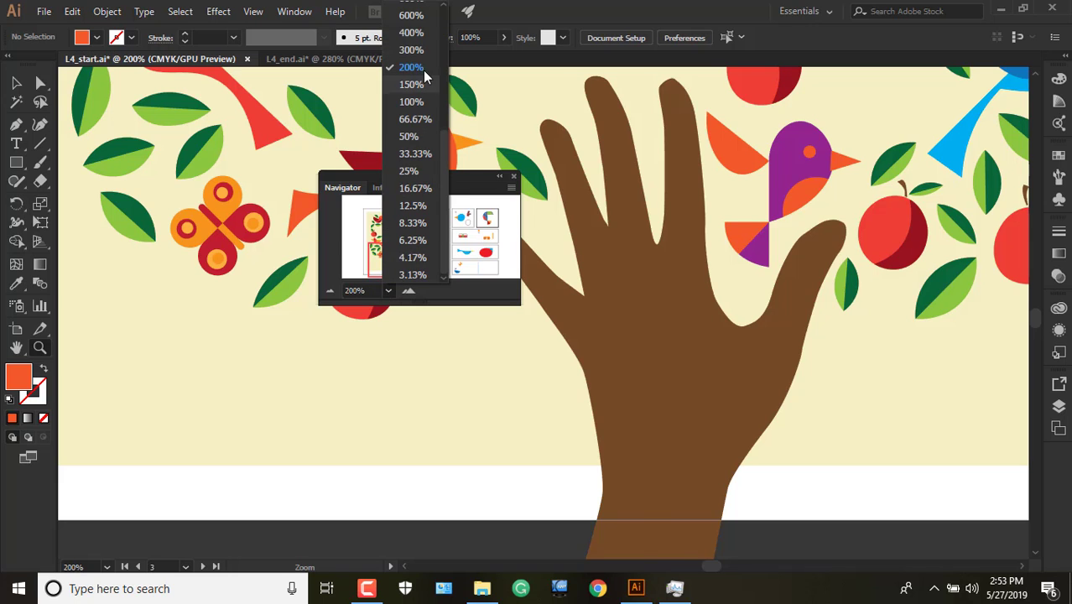
left_click(416, 37)
mouse_move(417, 256)
left_mouse_down()
mouse_move(401, 250)
mouse_move(404, 233)
mouse_move(414, 254)
left_mouse_up()
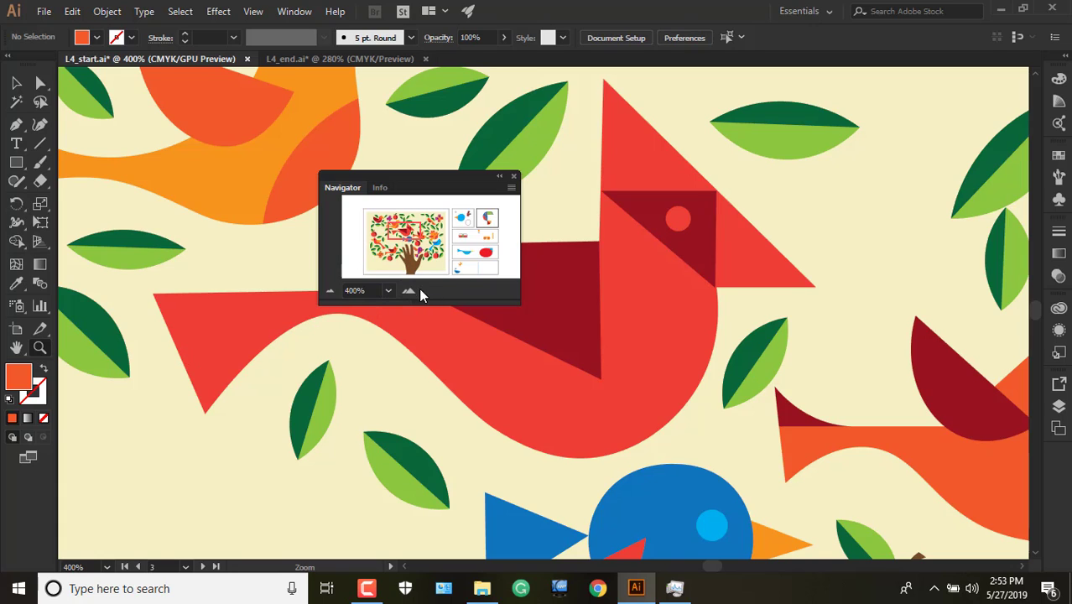
- Step up through 600% and 800% to 1200%, panning across the red bird to the side artboard's circles
left_click(410, 291)
left_click_drag(406, 251, 399, 238)
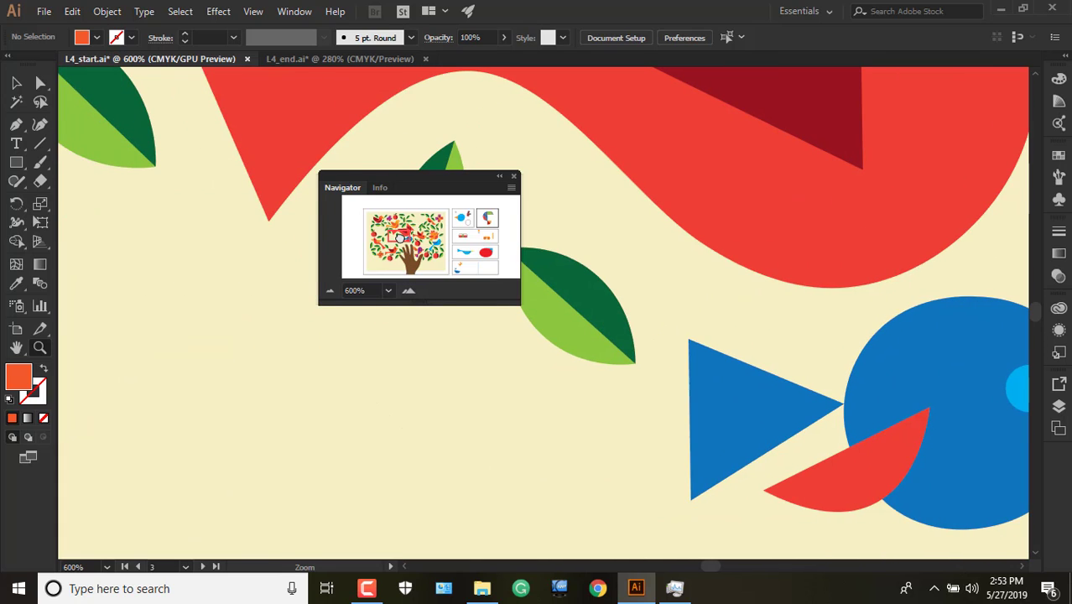
left_click(410, 291)
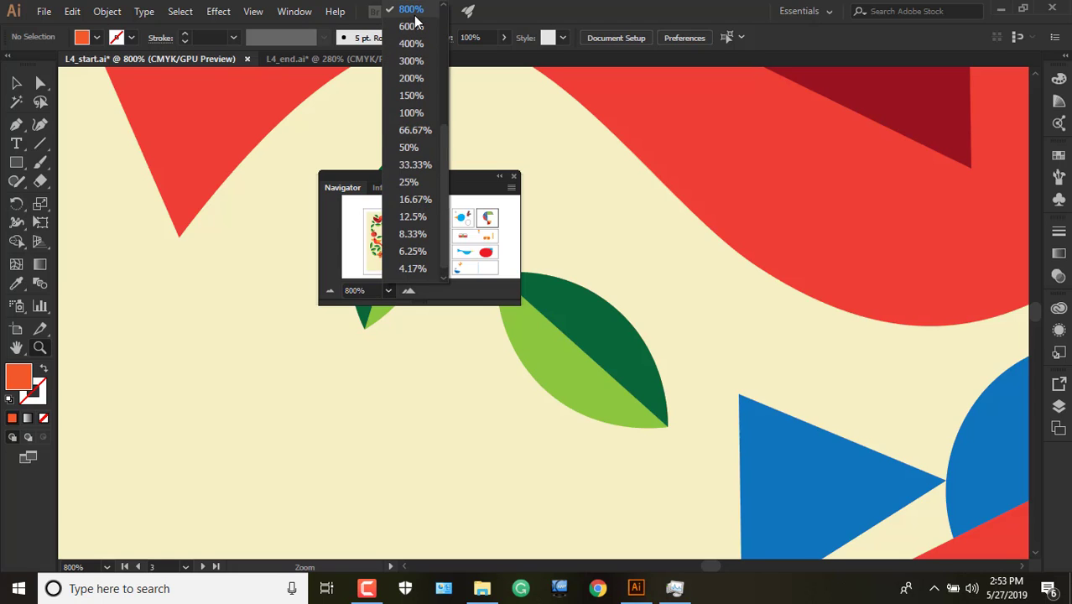
scroll(415, 21, "up", 3)
left_click(405, 161)
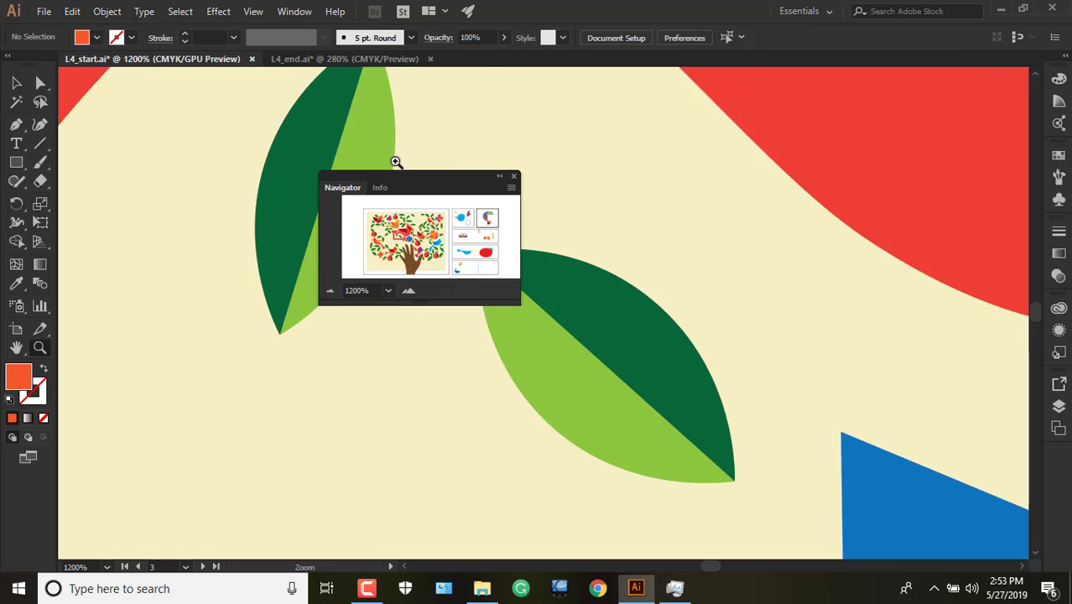
left_click(399, 232)
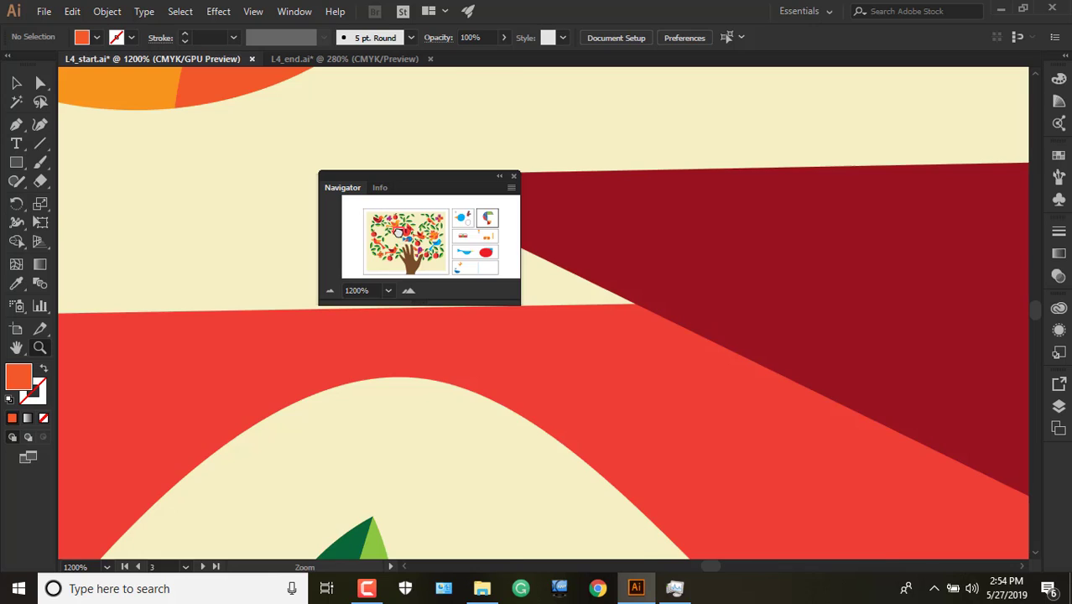
left_click_drag(397, 231, 396, 232)
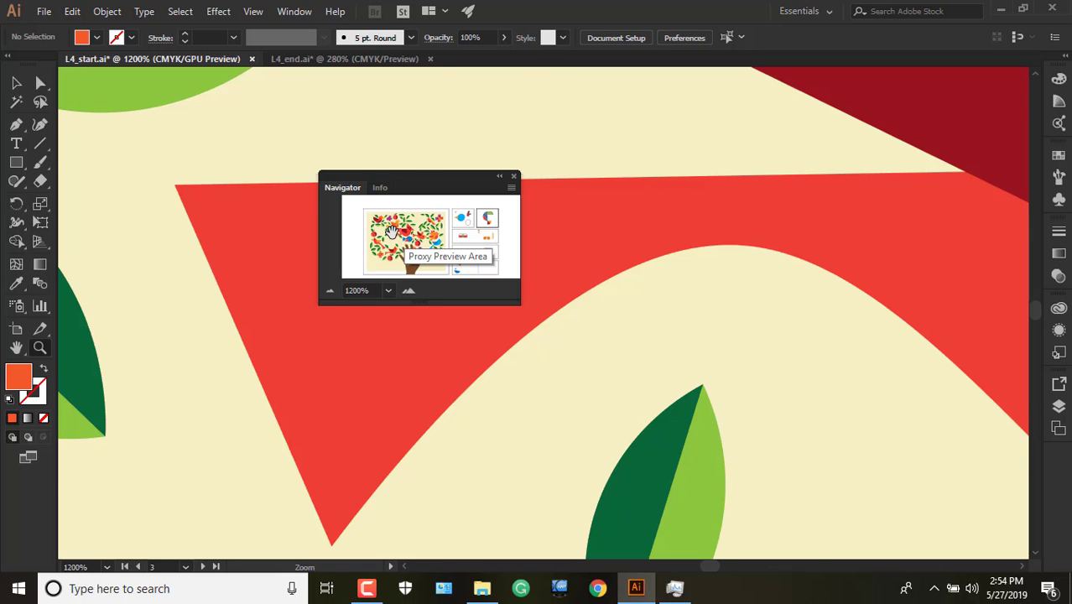
left_click_drag(391, 232, 462, 220)
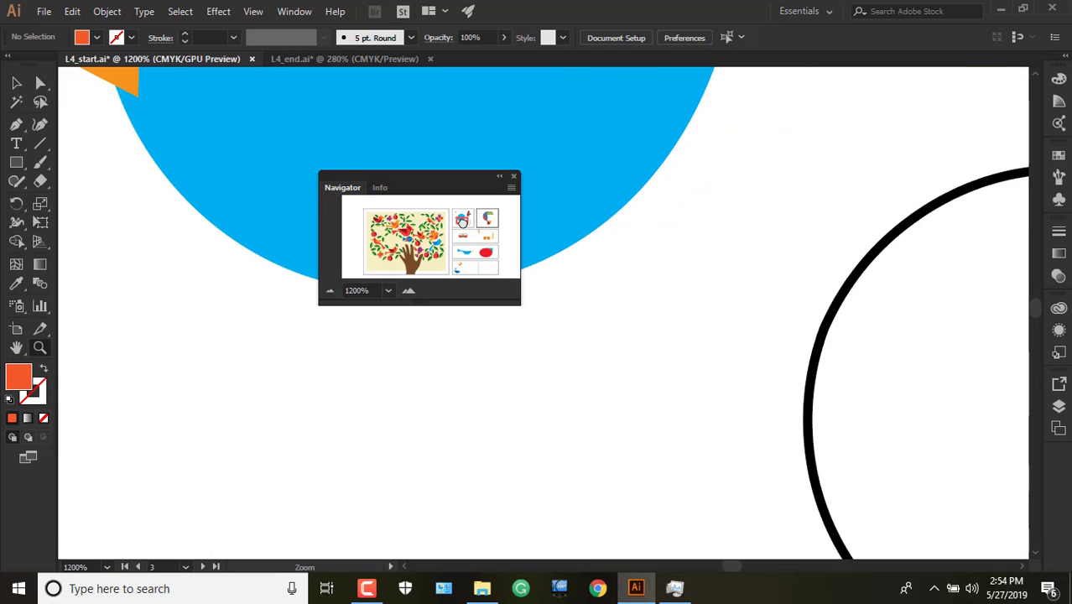
- Set the Navigator zoom to 600% and pan across the blue bird toward the artboard's right
left_click(389, 290)
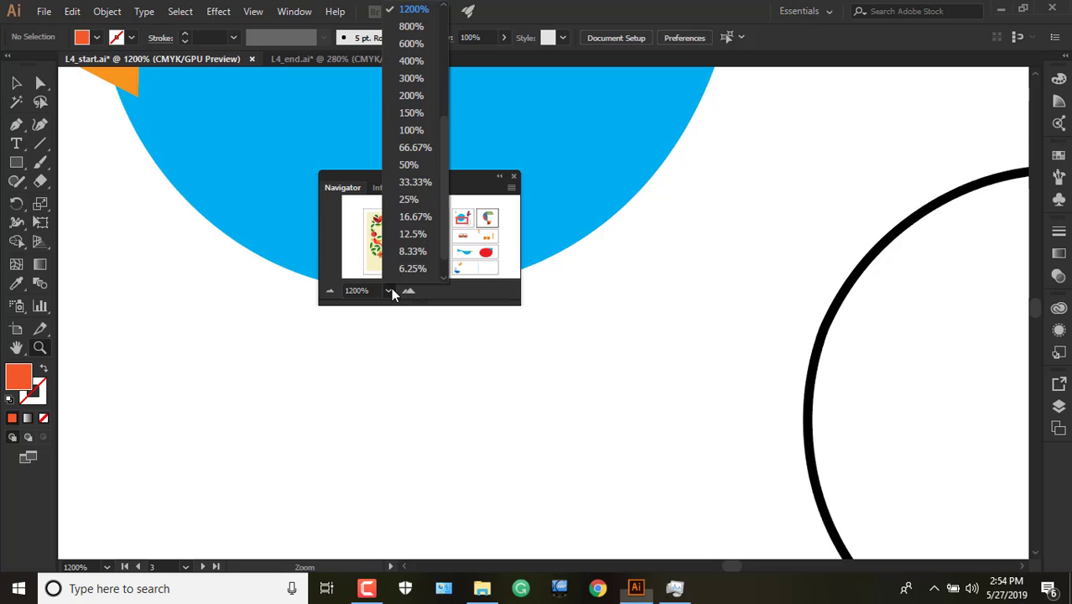
left_click(412, 28)
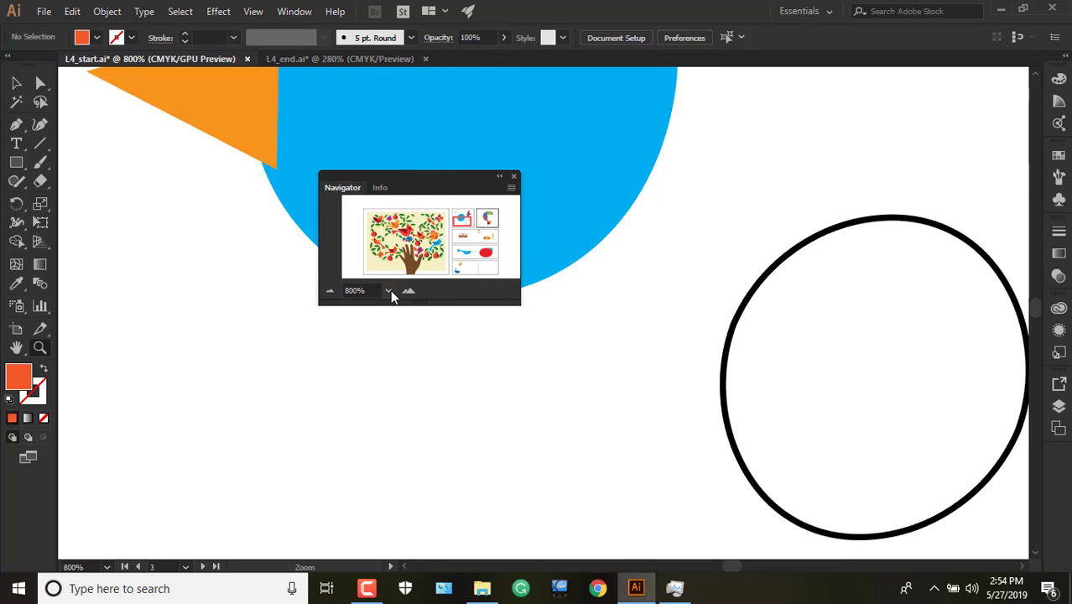
left_click(388, 291)
left_click(413, 28)
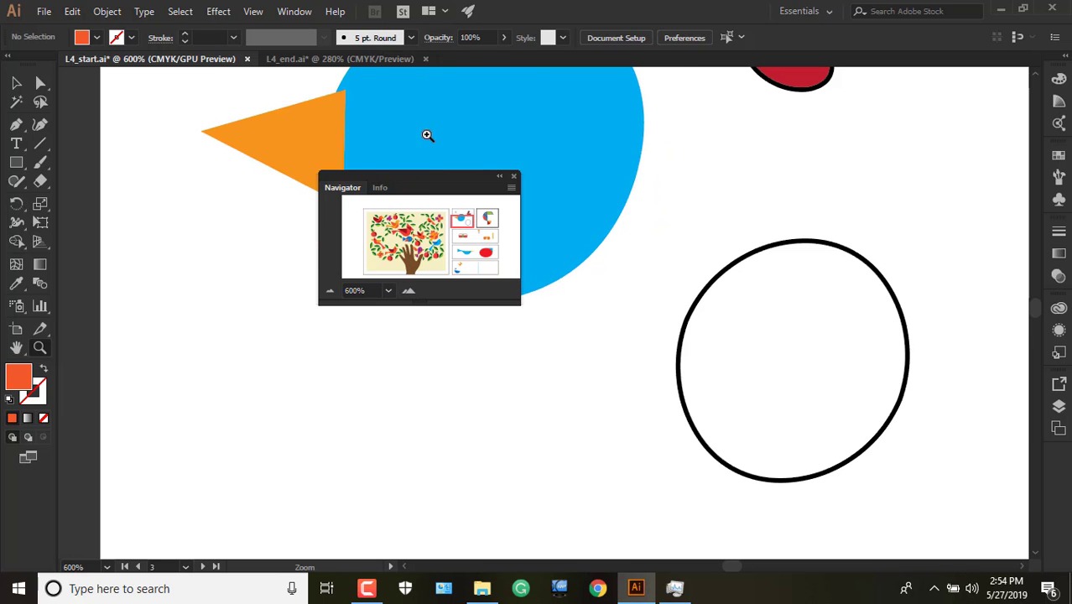
left_click(462, 220)
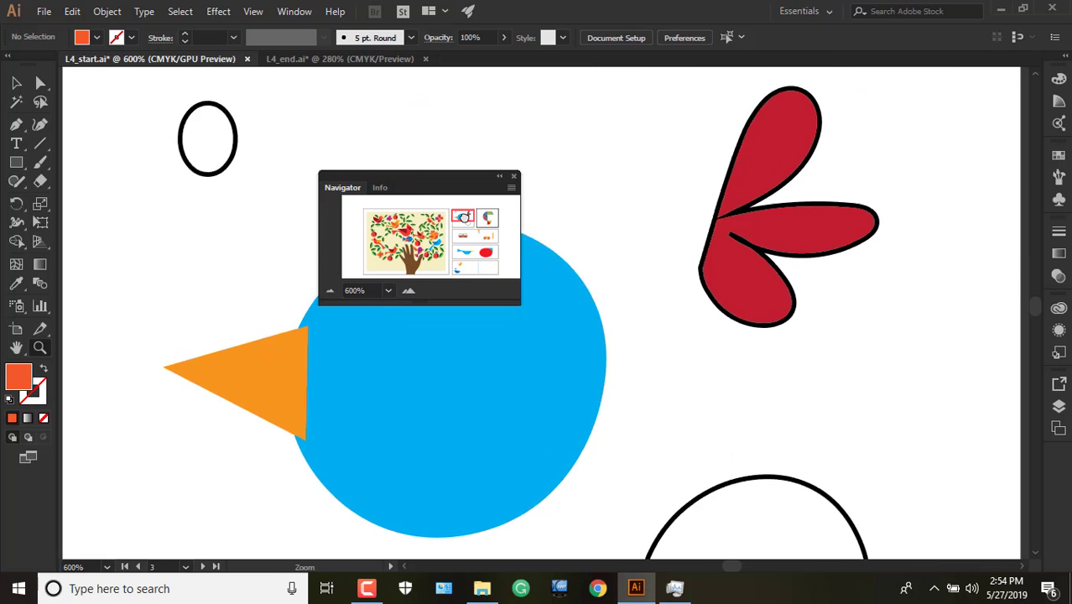
left_click_drag(461, 220, 459, 215)
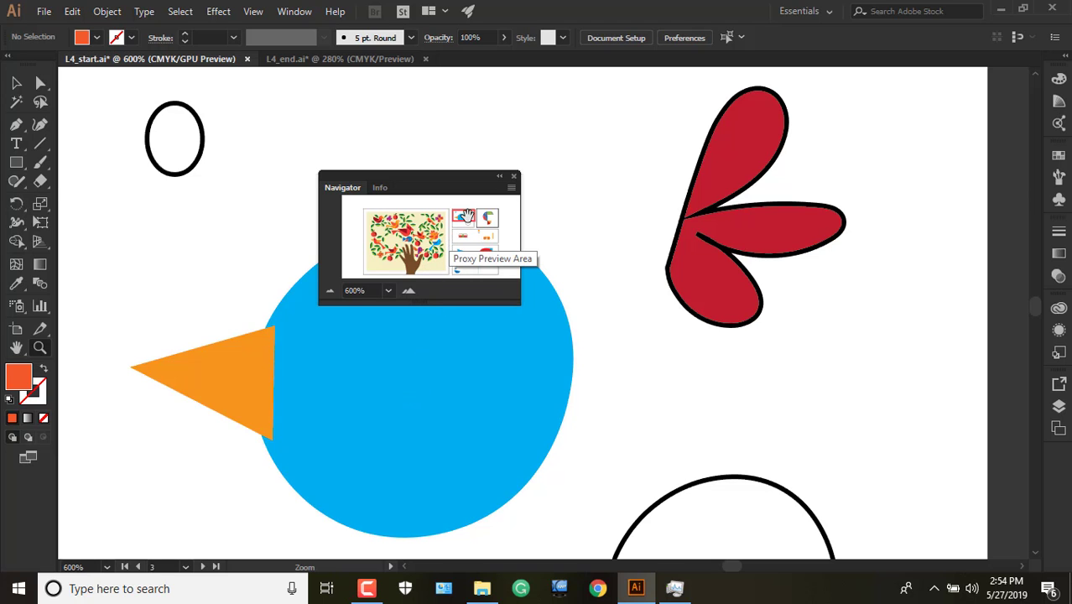
left_click_drag(463, 220, 473, 217)
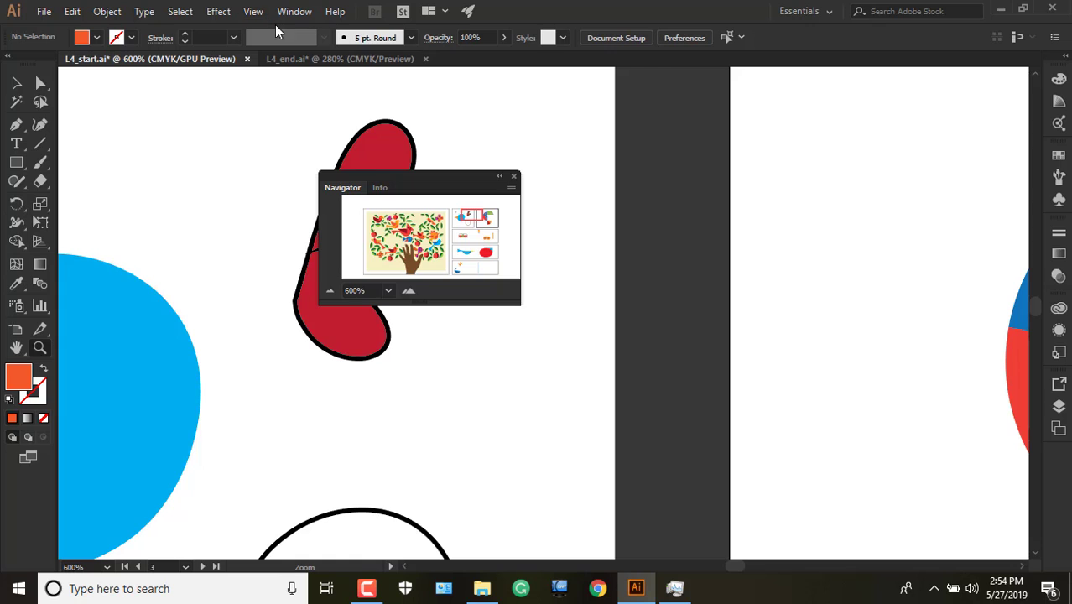
- Zoom to 800% and drag the view box across the red wing area
left_click(387, 291)
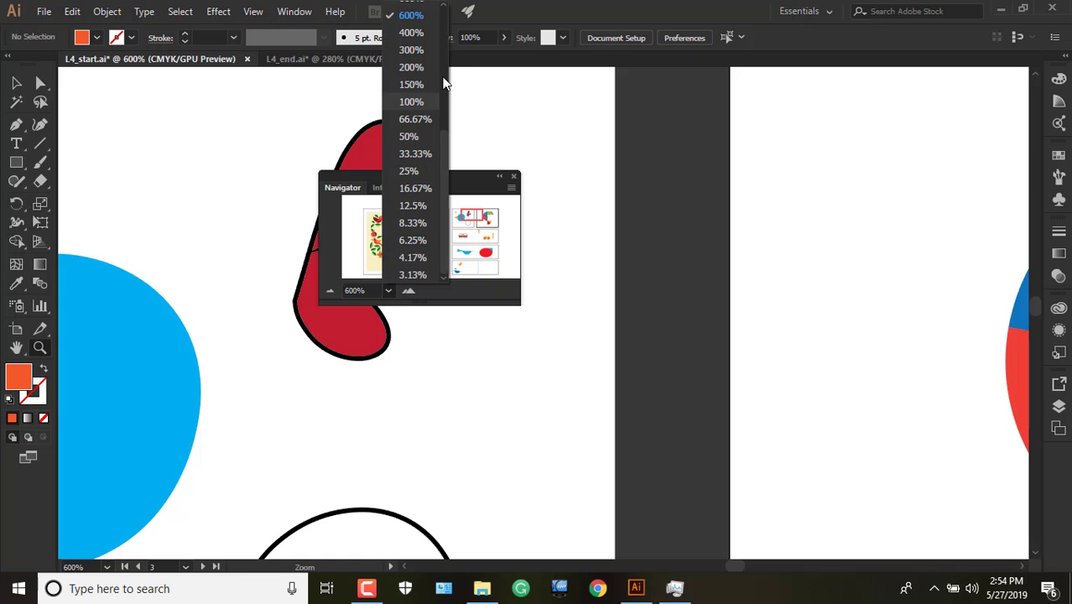
left_click(411, 83)
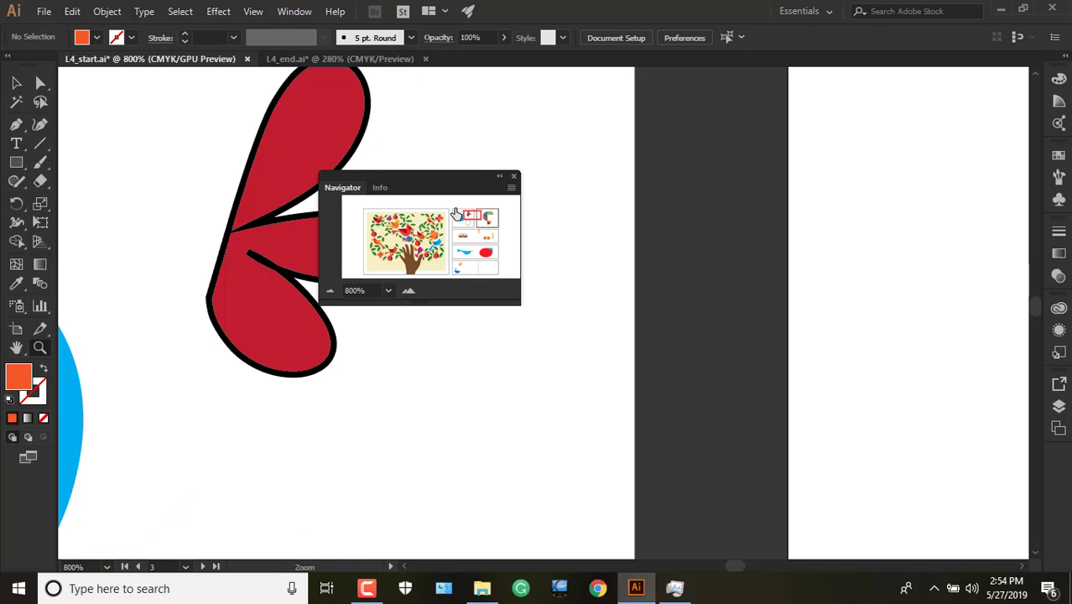
left_click(473, 213)
mouse_move(473, 213)
left_mouse_down()
mouse_move(462, 219)
mouse_move(467, 250)
mouse_move(483, 245)
left_mouse_up()
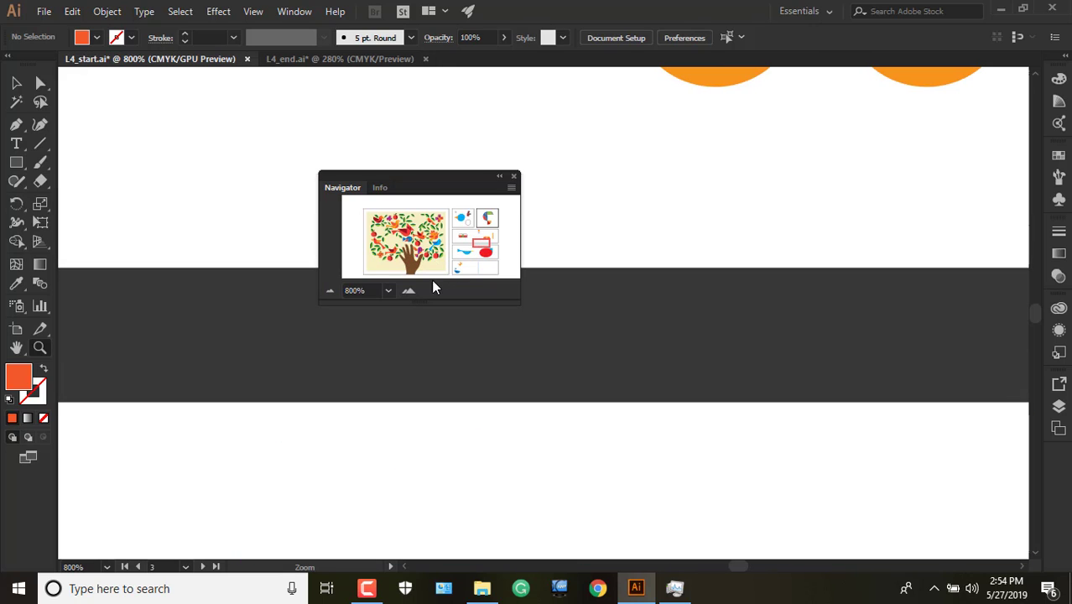
- Zoom out to 200% and drag the Navigator view box onto the tree illustration
left_click(390, 289)
left_click(411, 78)
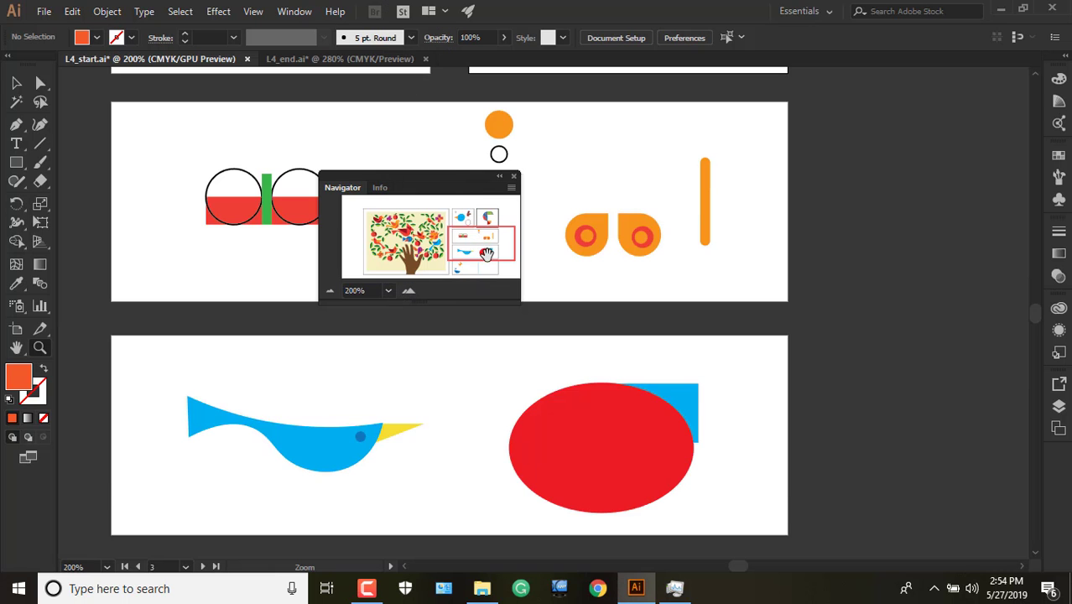
mouse_move(486, 252)
left_mouse_down()
mouse_move(461, 234)
mouse_move(433, 243)
left_mouse_up()
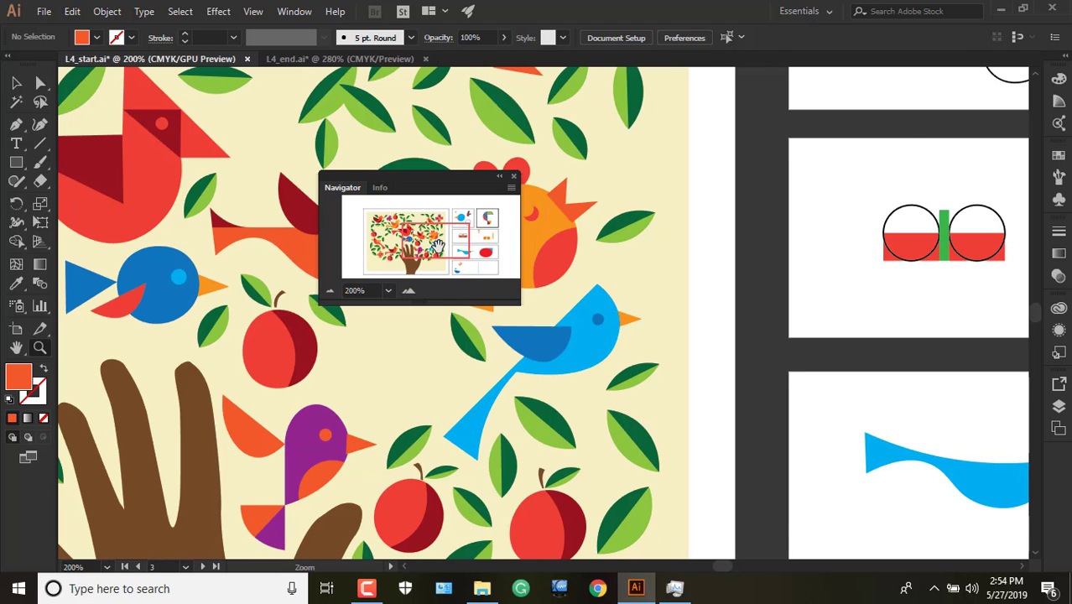
left_click(429, 248)
left_click_drag(429, 247, 429, 247)
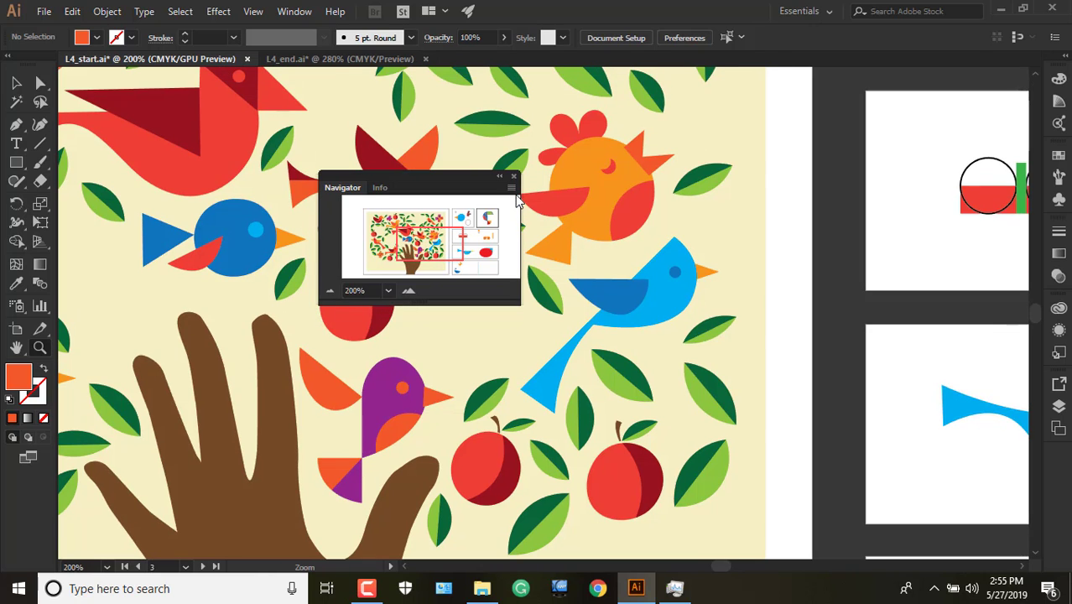
left_click_drag(436, 246, 436, 238)
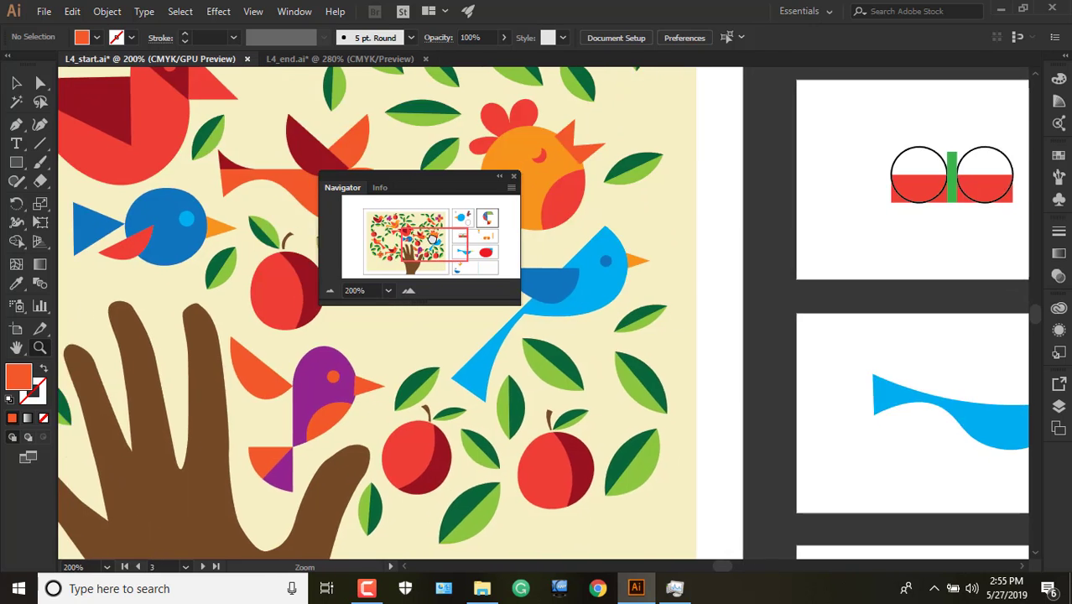
- Set the Navigator's View Box Color to Green in Panel Options, then pan to the upper tree
left_click(511, 188)
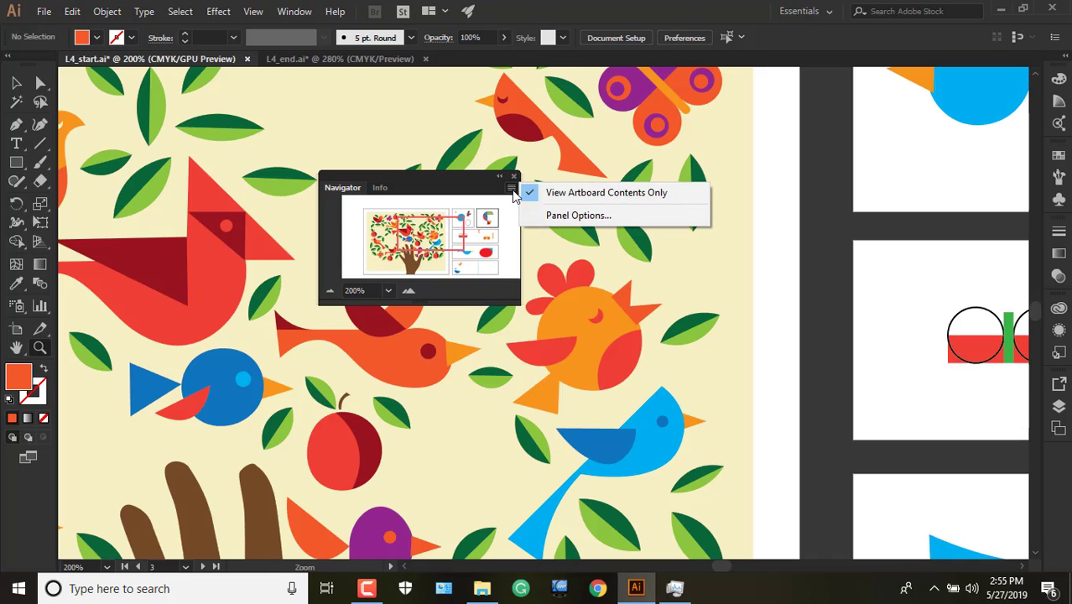
left_click(556, 216)
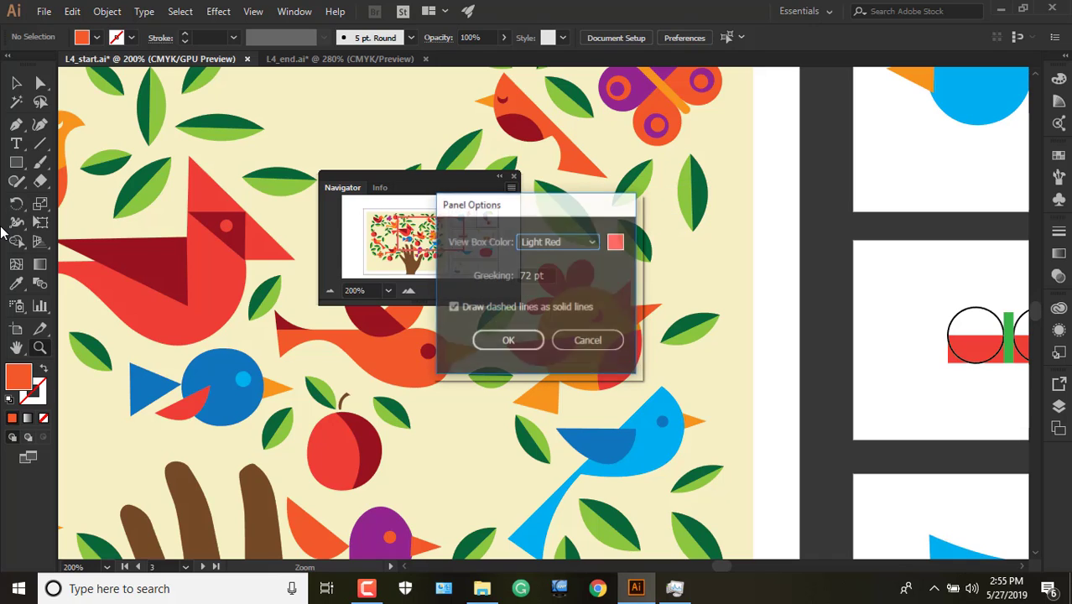
left_click(555, 344)
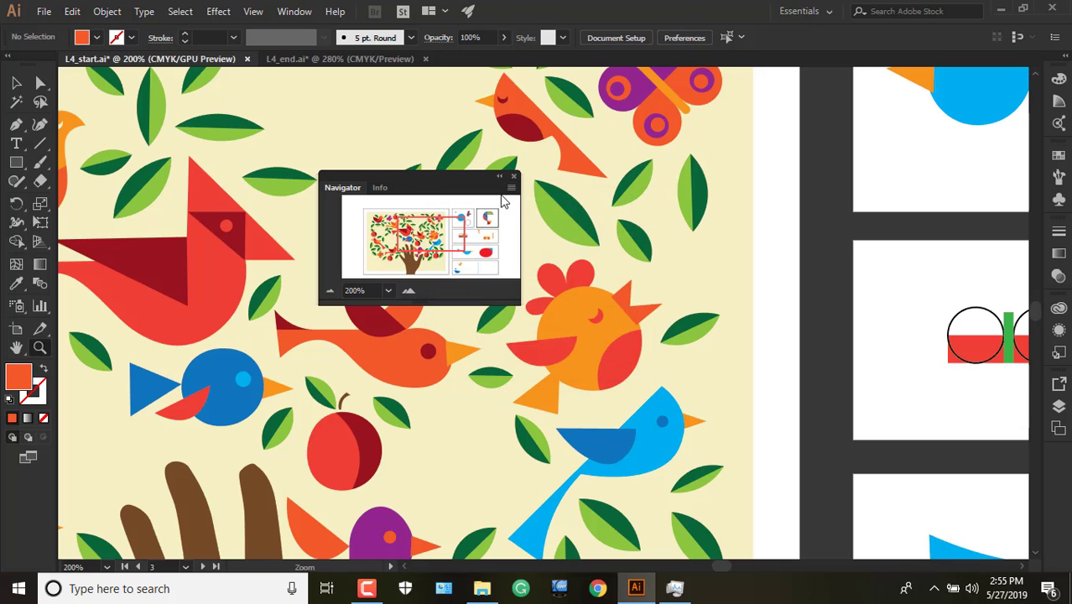
left_click(512, 188)
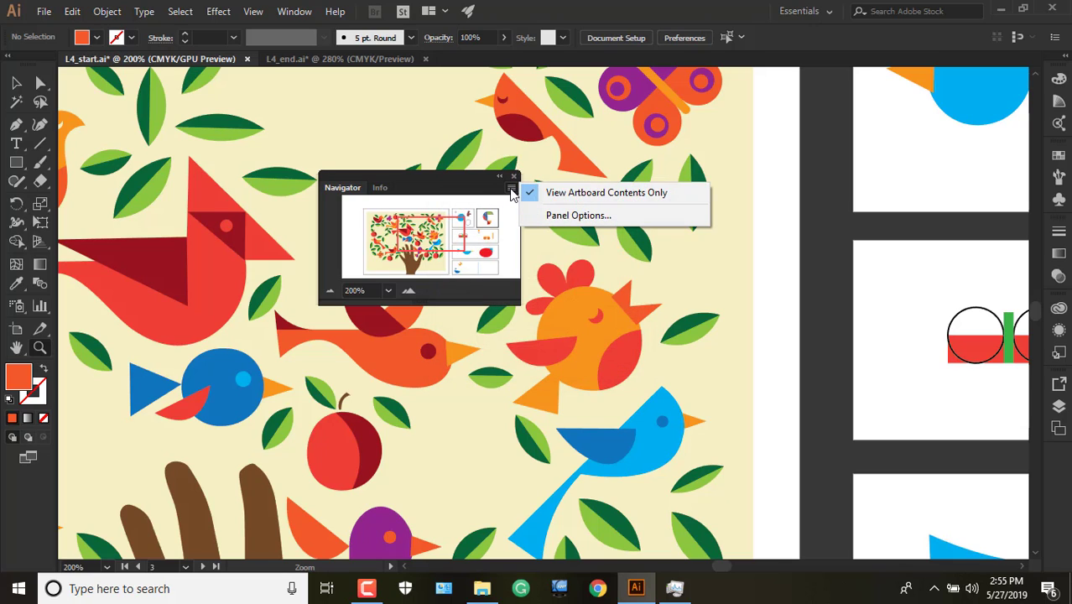
left_click(558, 216)
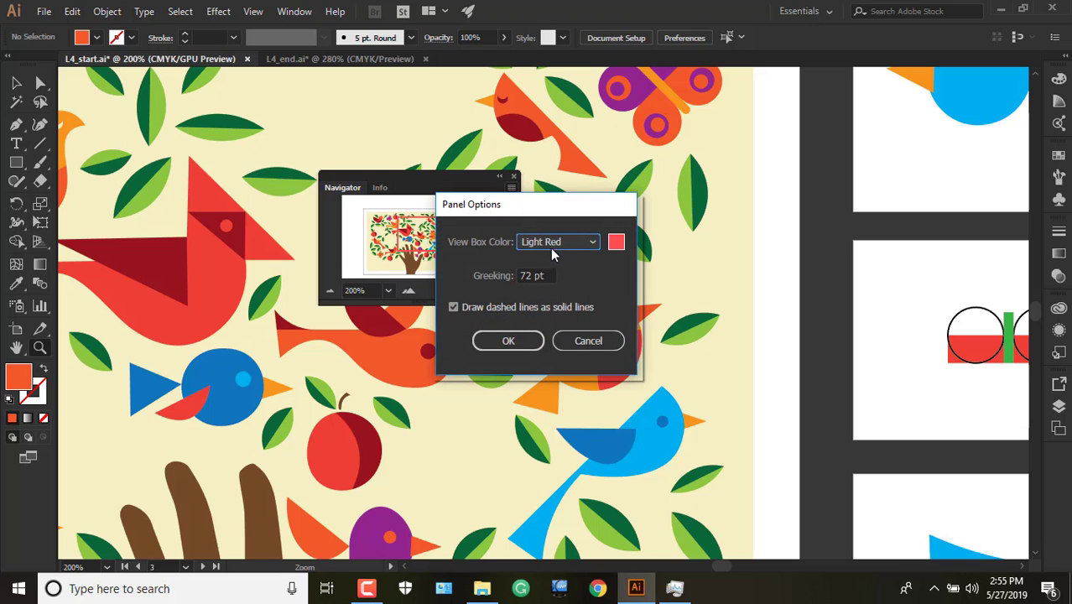
left_click_drag(561, 209, 690, 202)
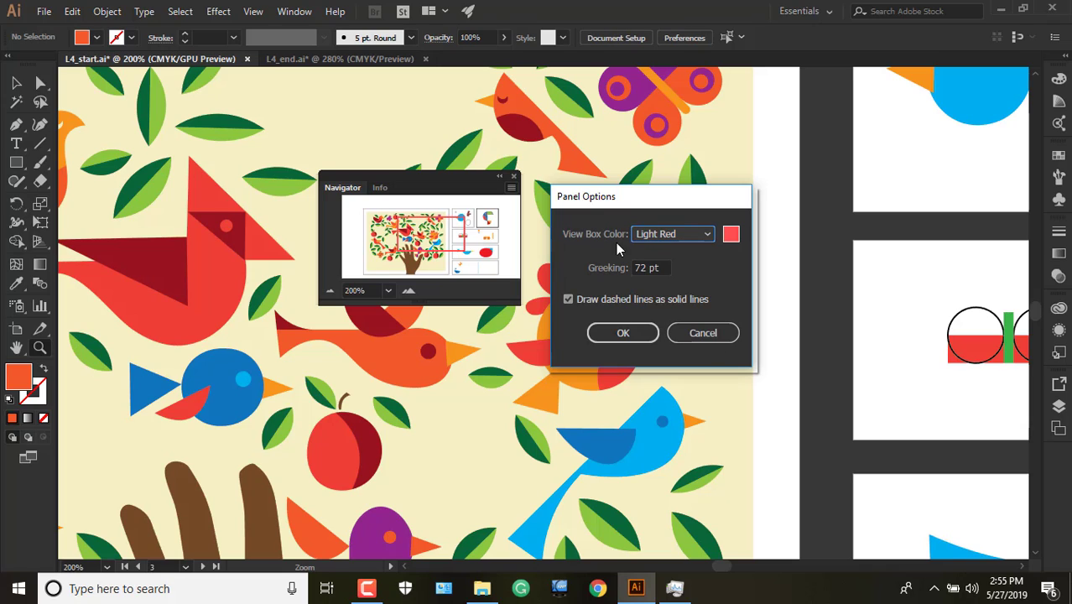
left_click(709, 239)
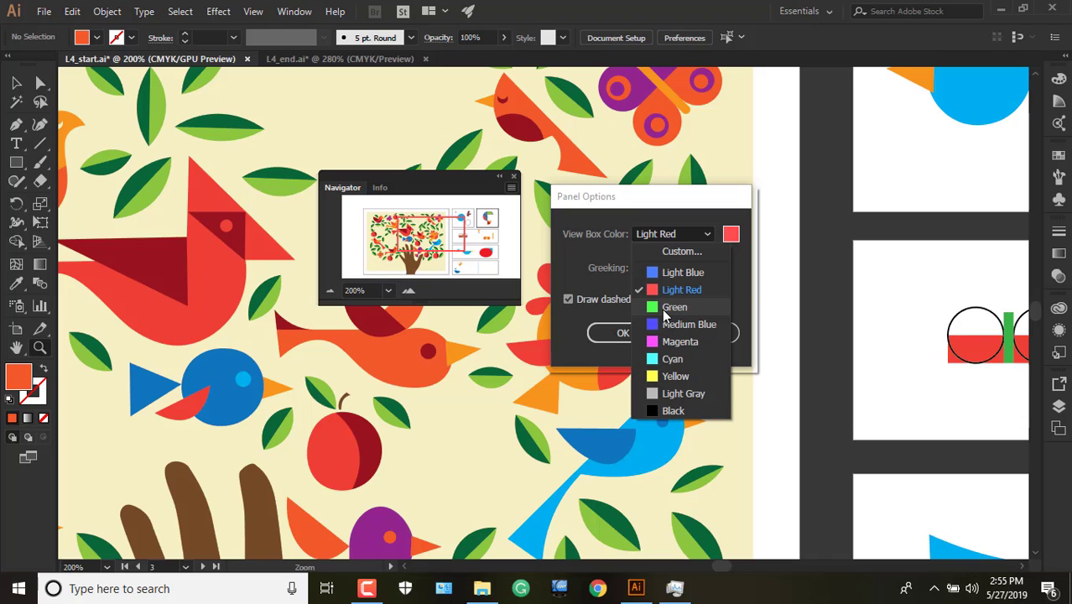
left_click(667, 307)
left_click(624, 333)
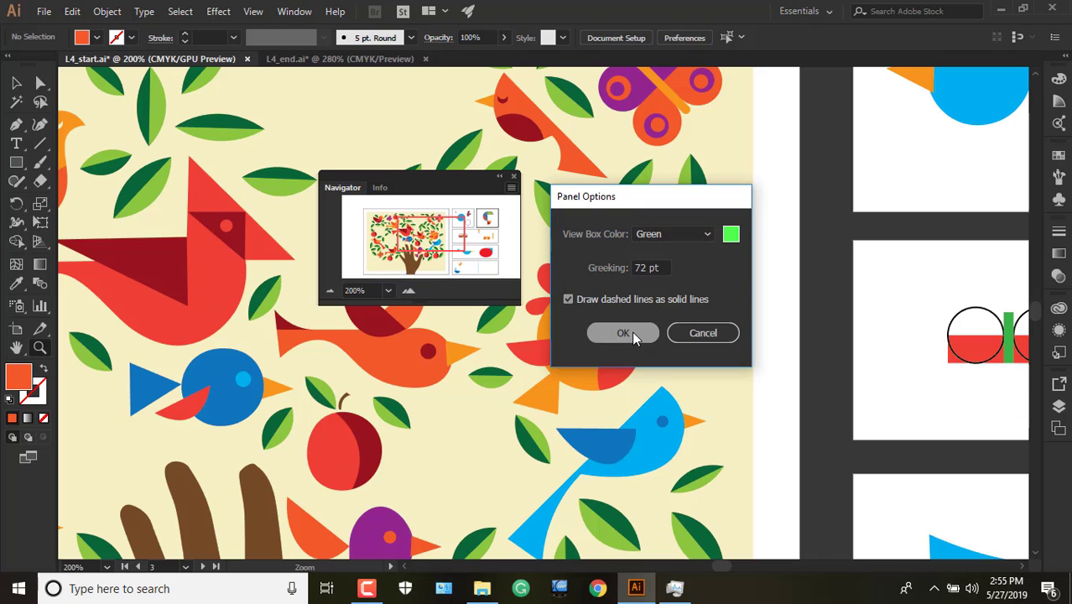
left_click(452, 256)
mouse_move(452, 256)
left_mouse_down()
mouse_move(402, 229)
mouse_move(470, 243)
left_mouse_up()
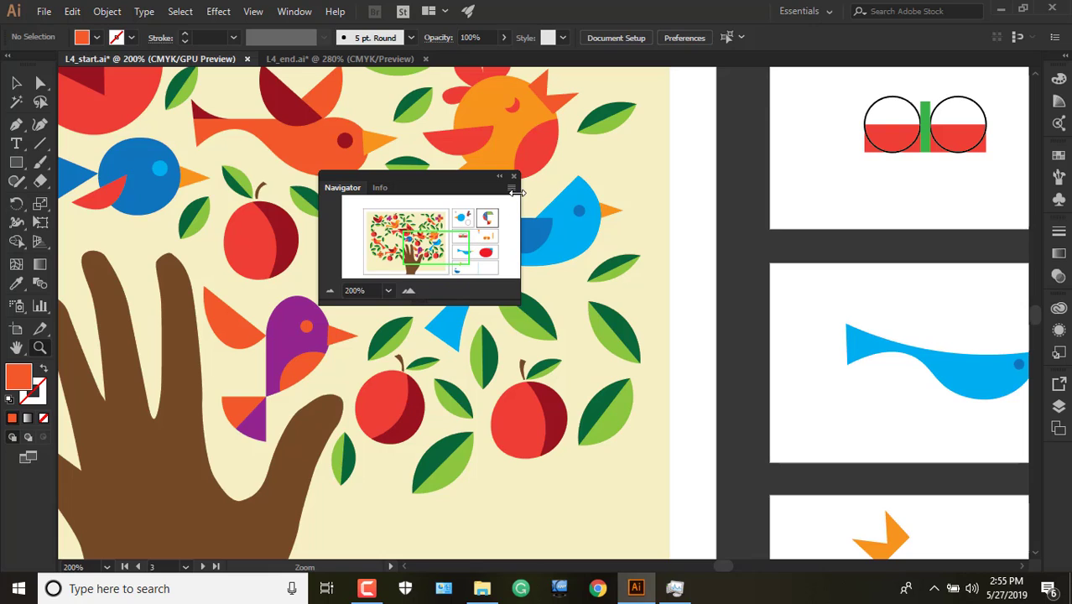
- Change the View Box Color to Yellow and move the view over the tree artwork
left_click(511, 188)
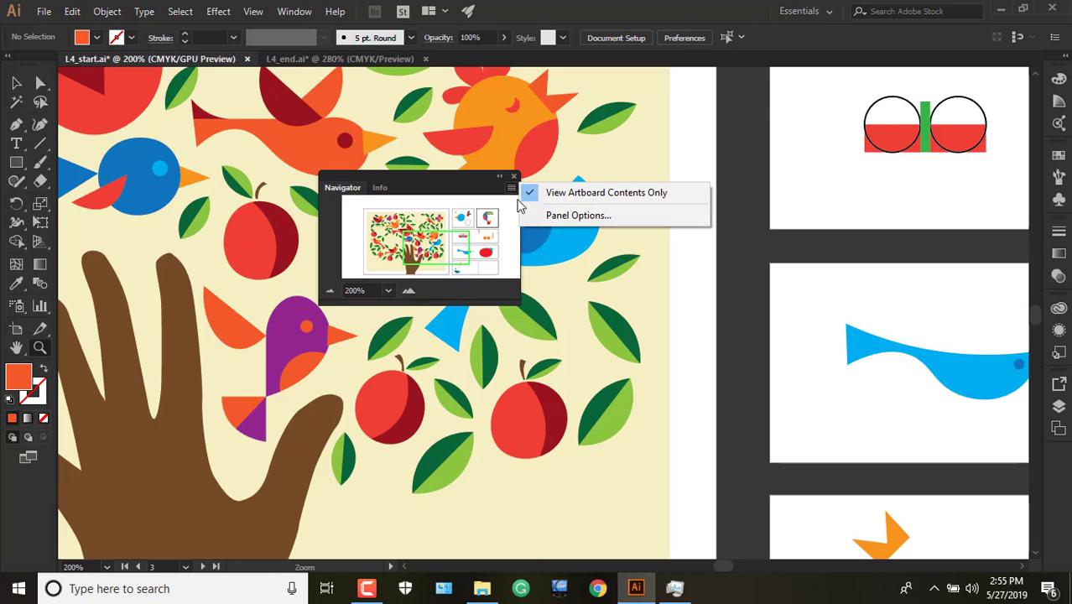
left_click(572, 218)
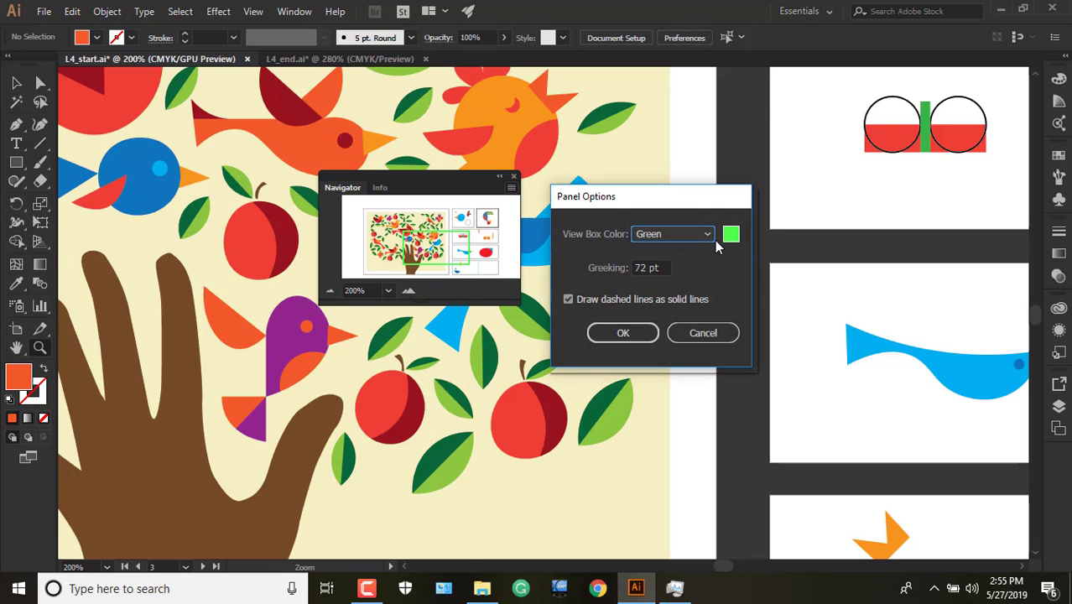
left_click(709, 235)
left_click(709, 235)
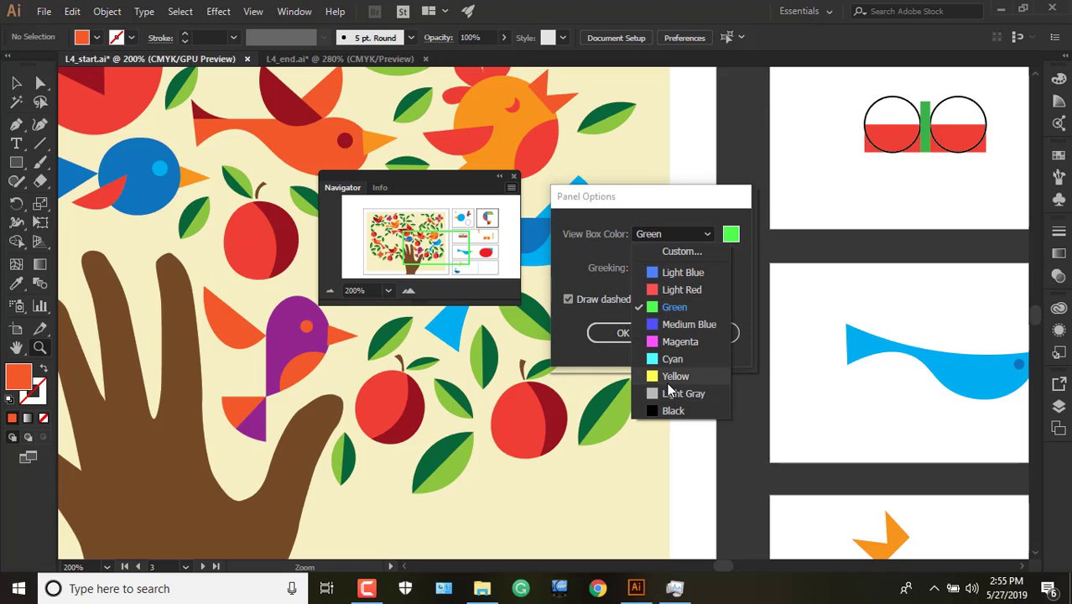
left_click(669, 379)
left_click(613, 335)
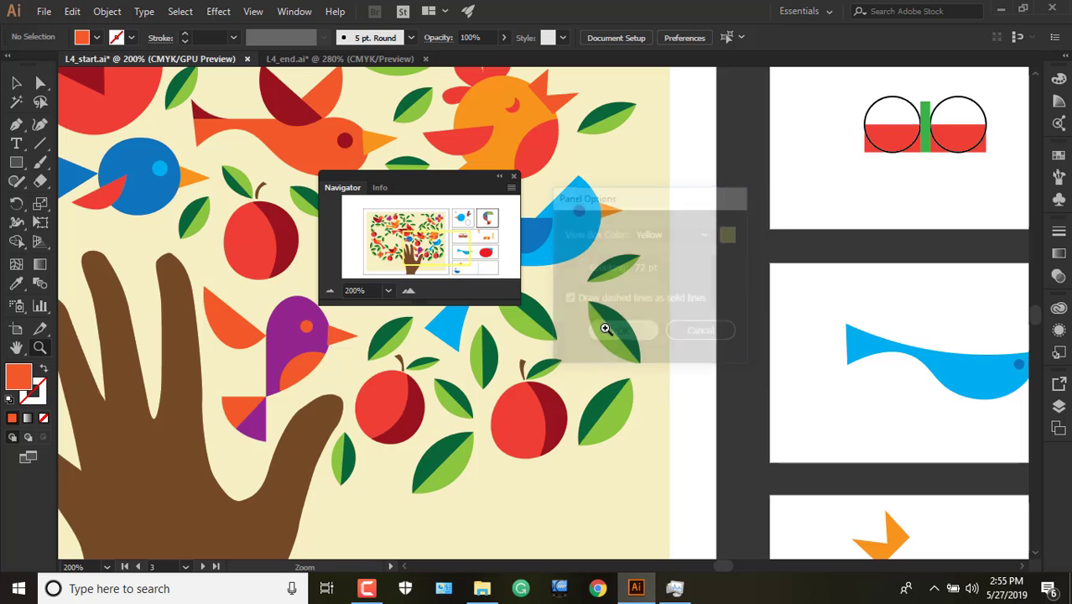
left_click(440, 239)
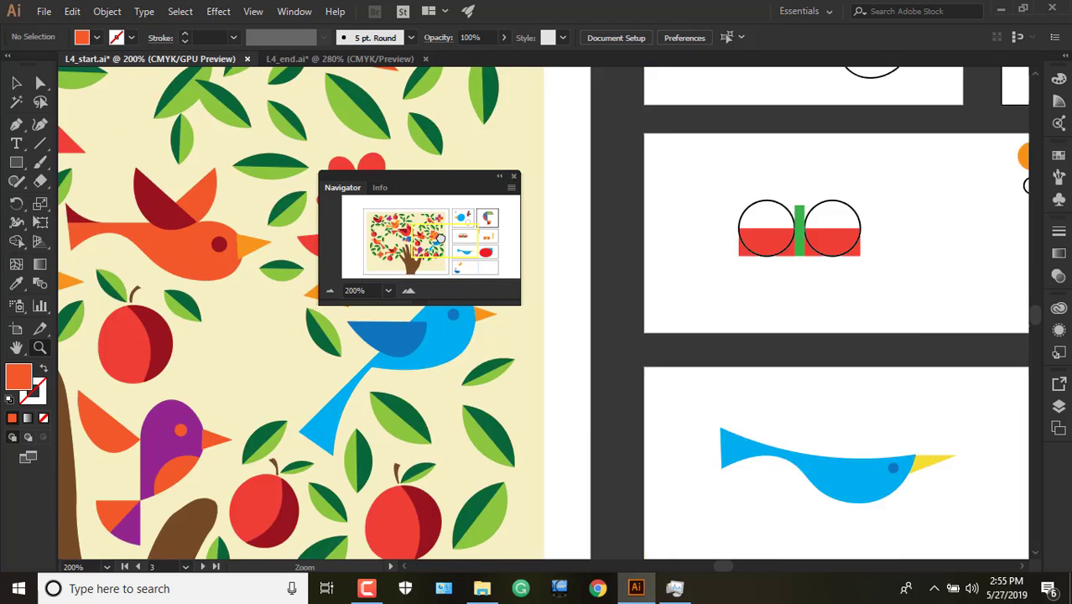
left_click_drag(440, 239, 429, 234)
- Change the View Box Color to Black and pan right, then back over the tree
left_click(512, 188)
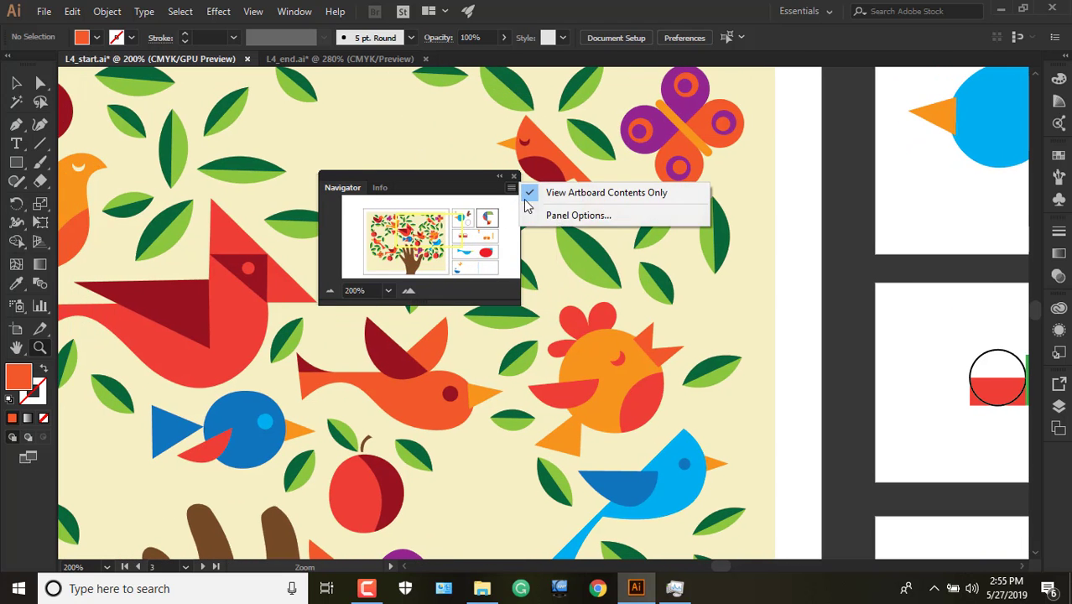
left_click(567, 215)
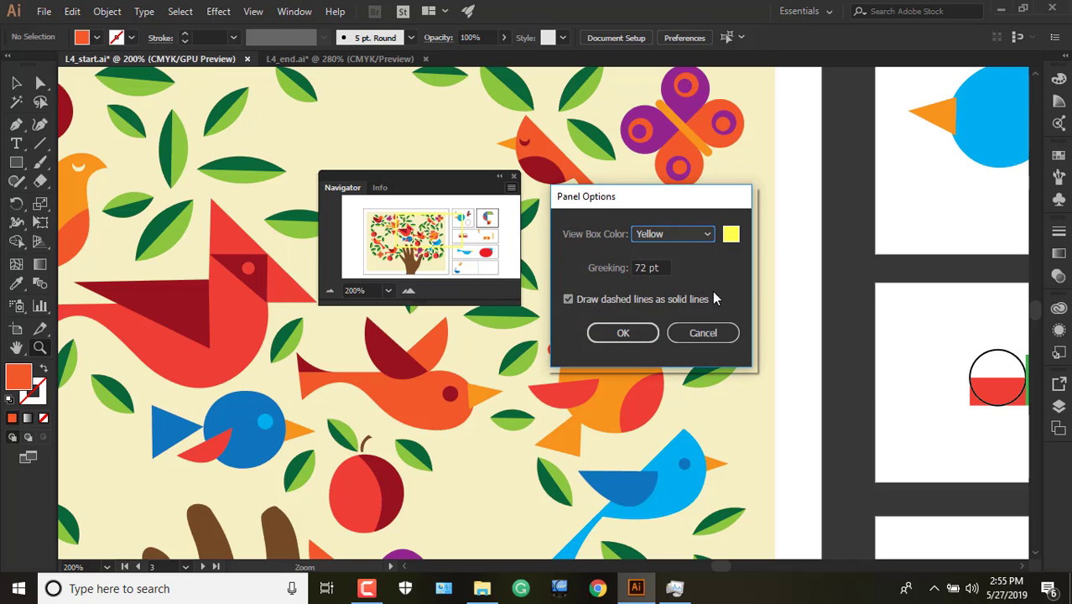
left_click(709, 239)
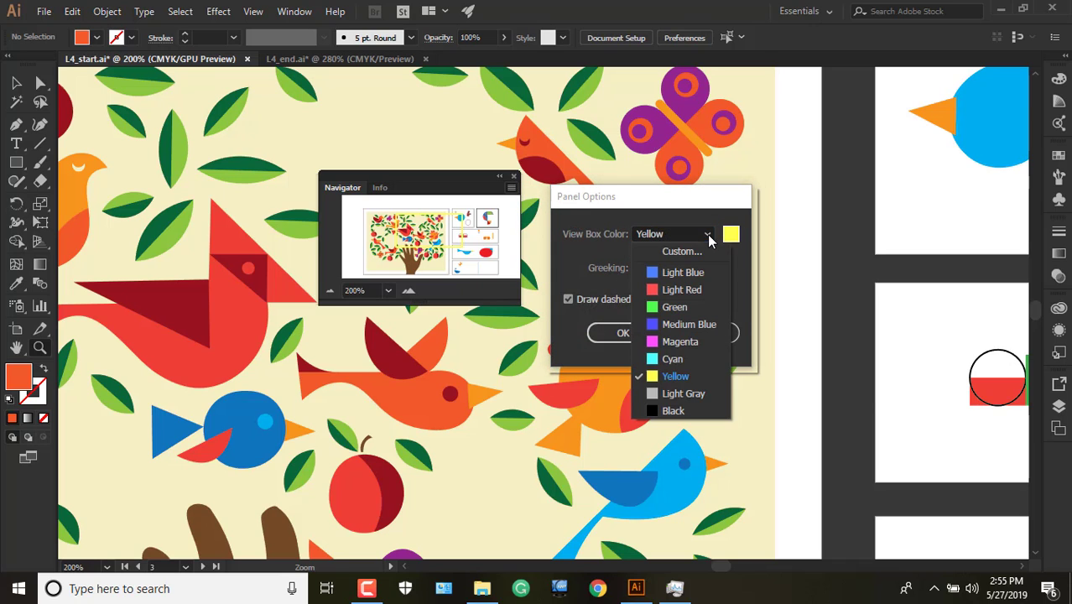
left_click(662, 409)
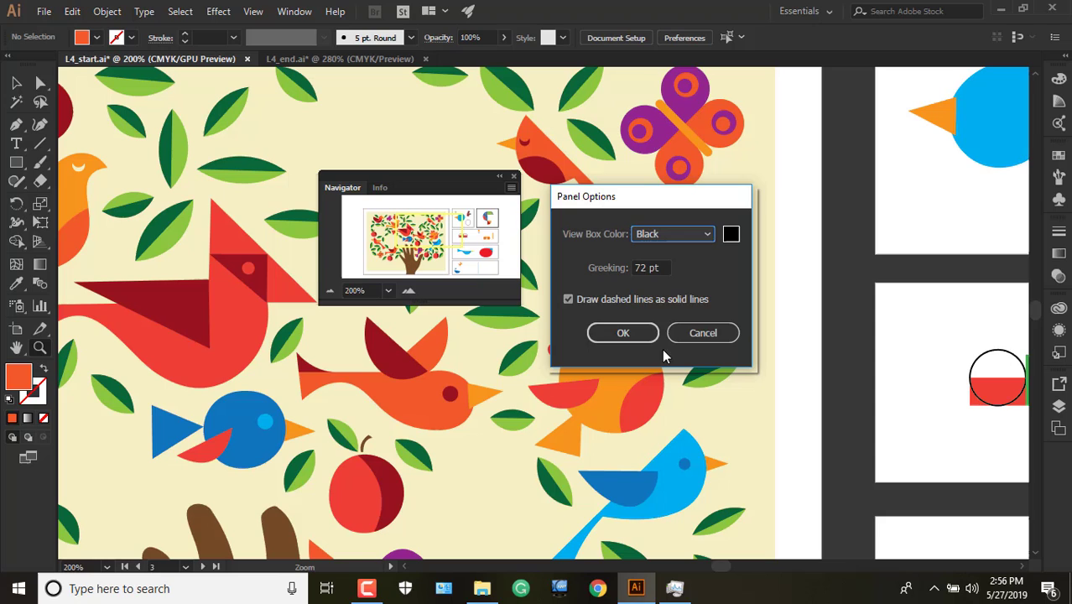
left_click(623, 333)
left_click(413, 239)
left_click_drag(414, 238, 457, 225)
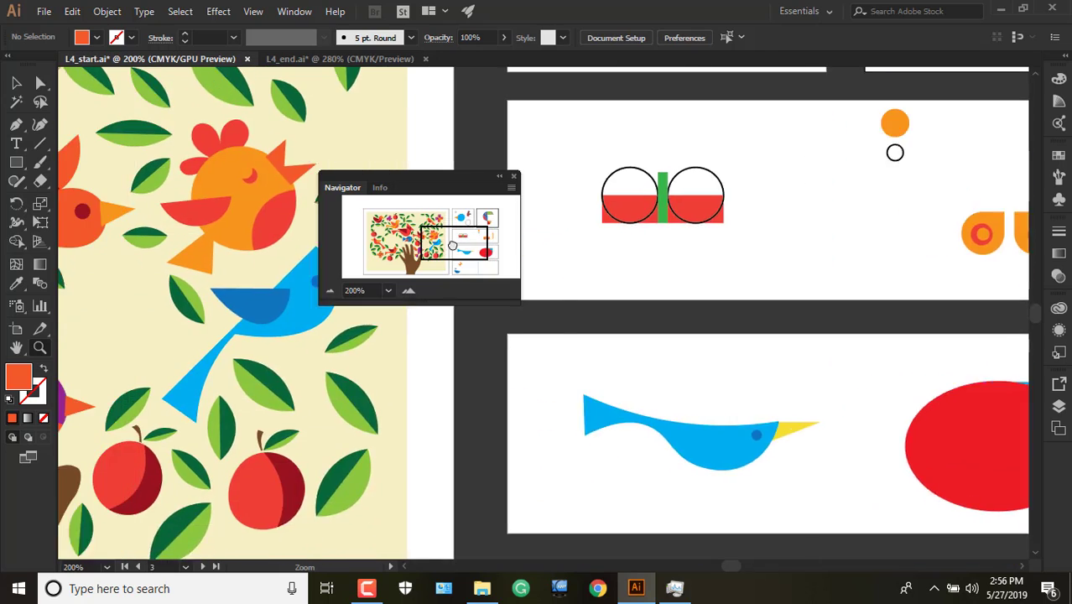
mouse_move(457, 225)
left_mouse_down()
mouse_move(409, 243)
mouse_move(421, 233)
left_mouse_up()
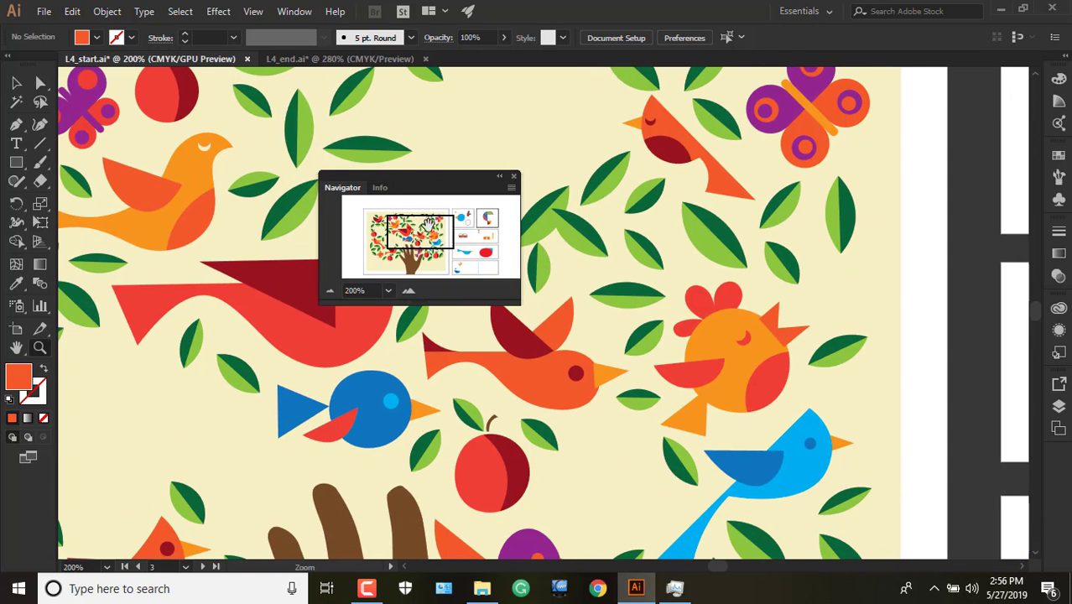
- Switch the floating panel to Info, browse the Effect menu, then return to the Navigator tab
left_click(379, 188)
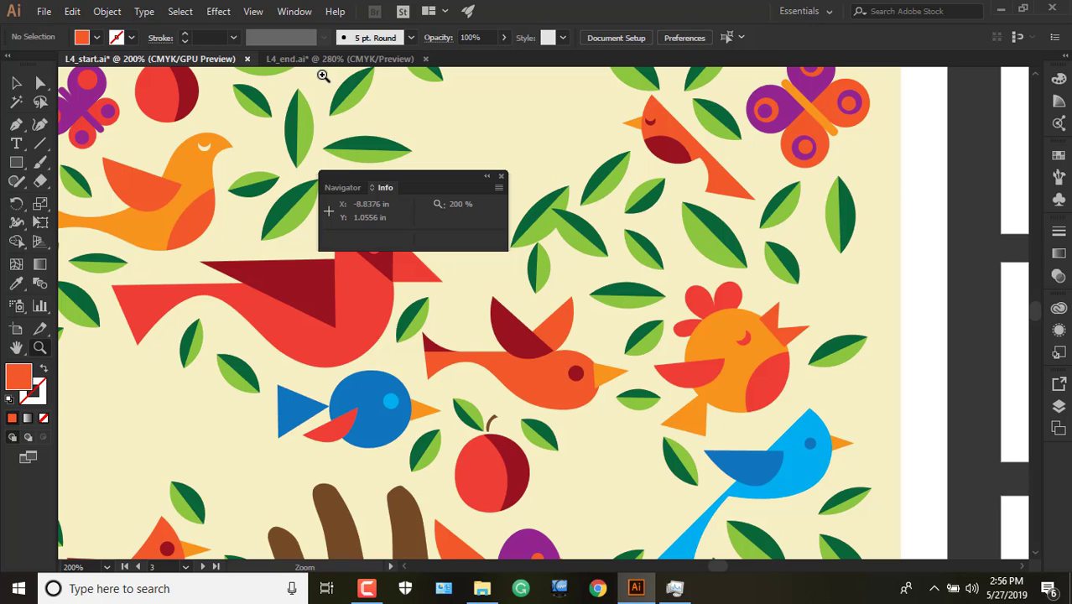
left_click(218, 12)
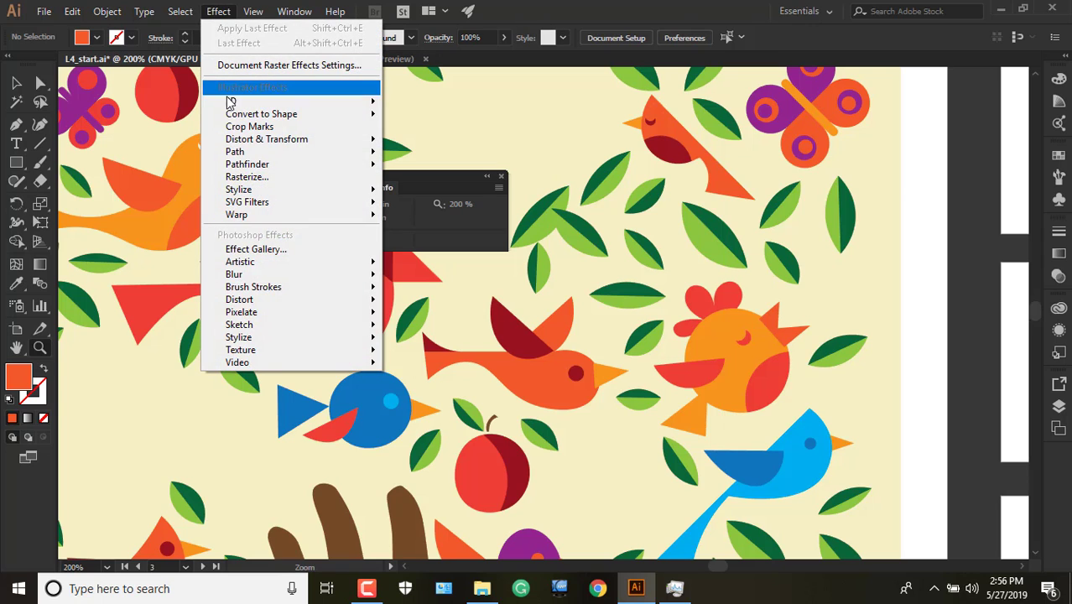
key("Escape")
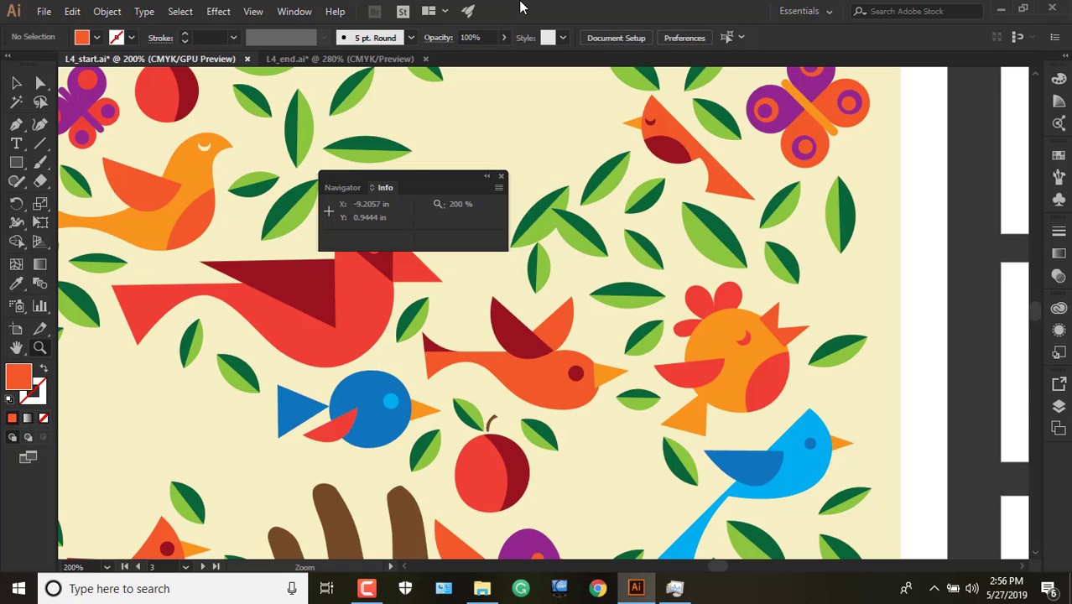
left_click(343, 188)
left_click(386, 187)
left_click(344, 187)
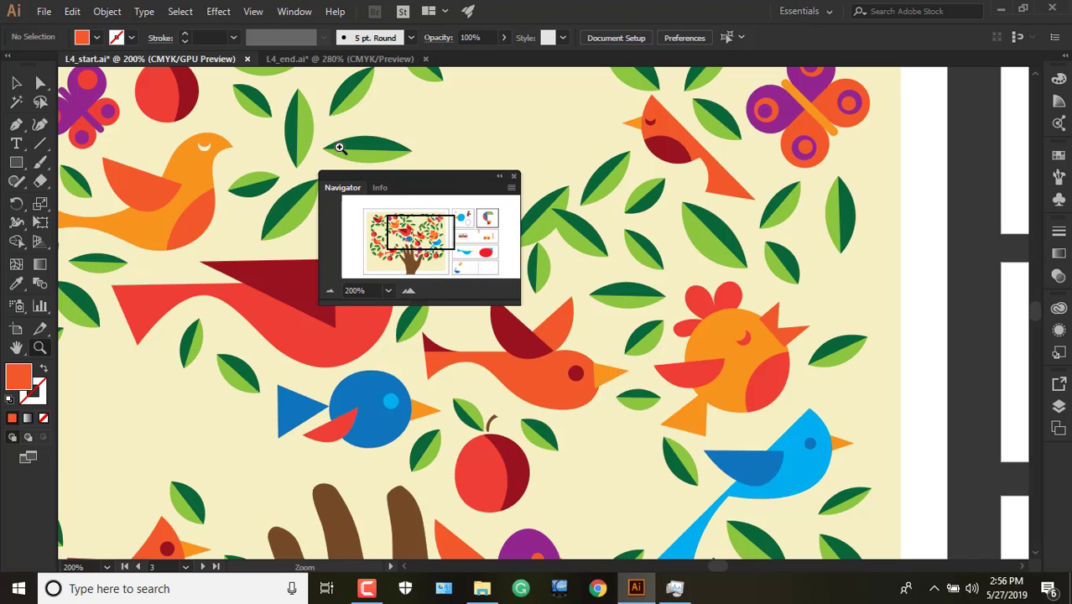
- Browse the Navigator zoom list without changing it, then Zoom In from 200% through 300% and 400% to 600%
left_click(388, 291)
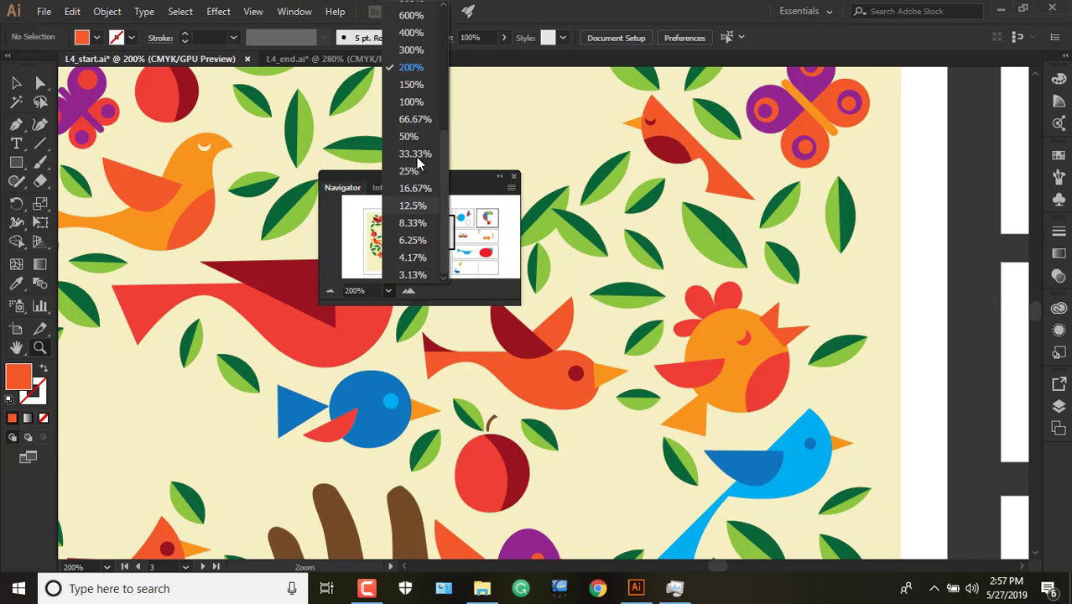
scroll(412, 126, "up", 1)
scroll(411, 126, "down", 4)
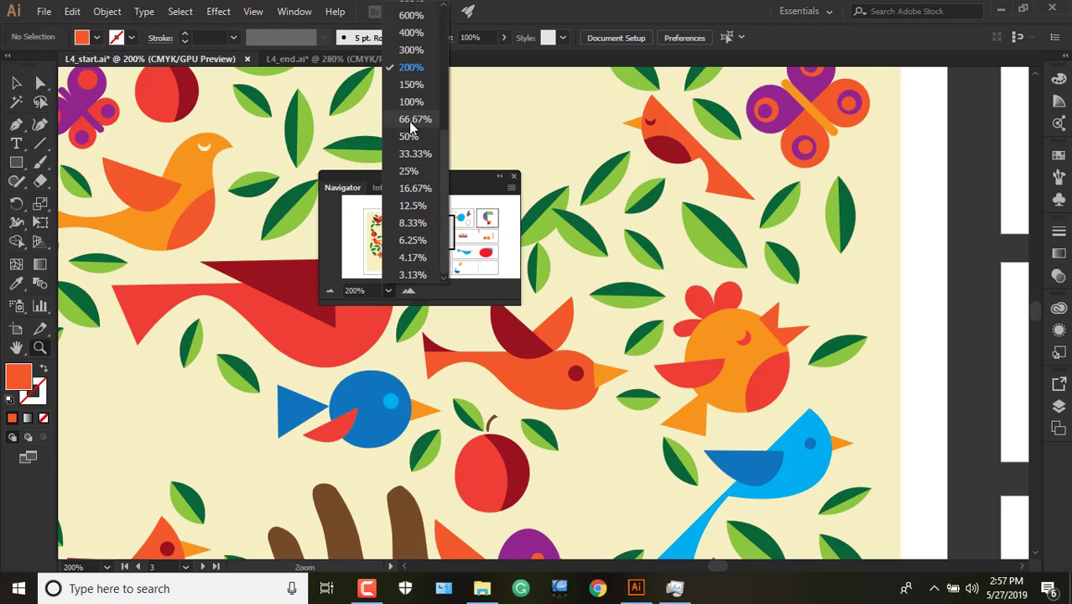
scroll(411, 126, "up", 4)
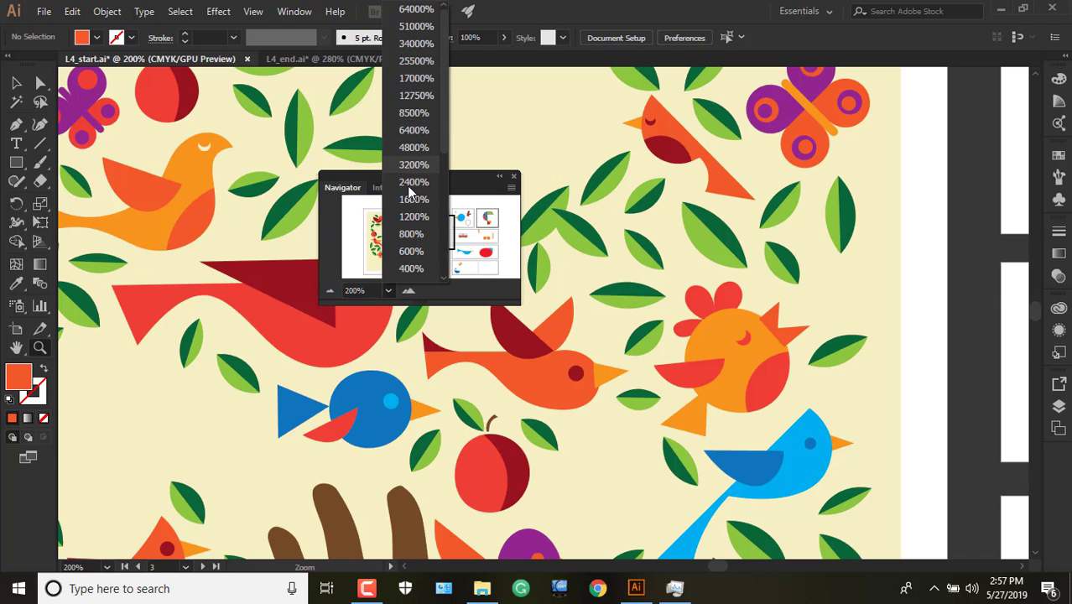
left_click(424, 293)
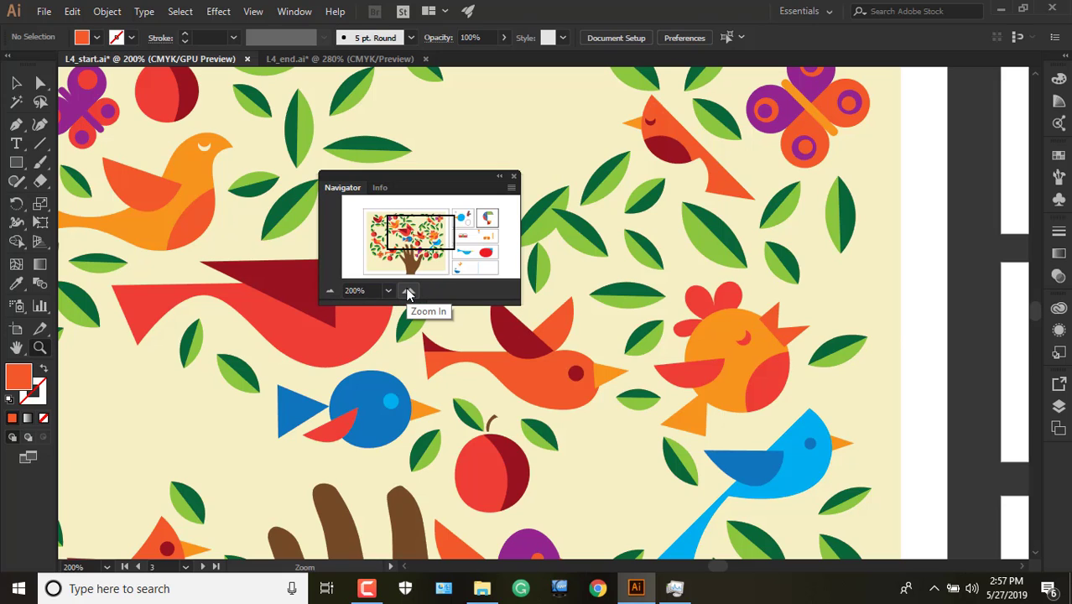
left_click(408, 291)
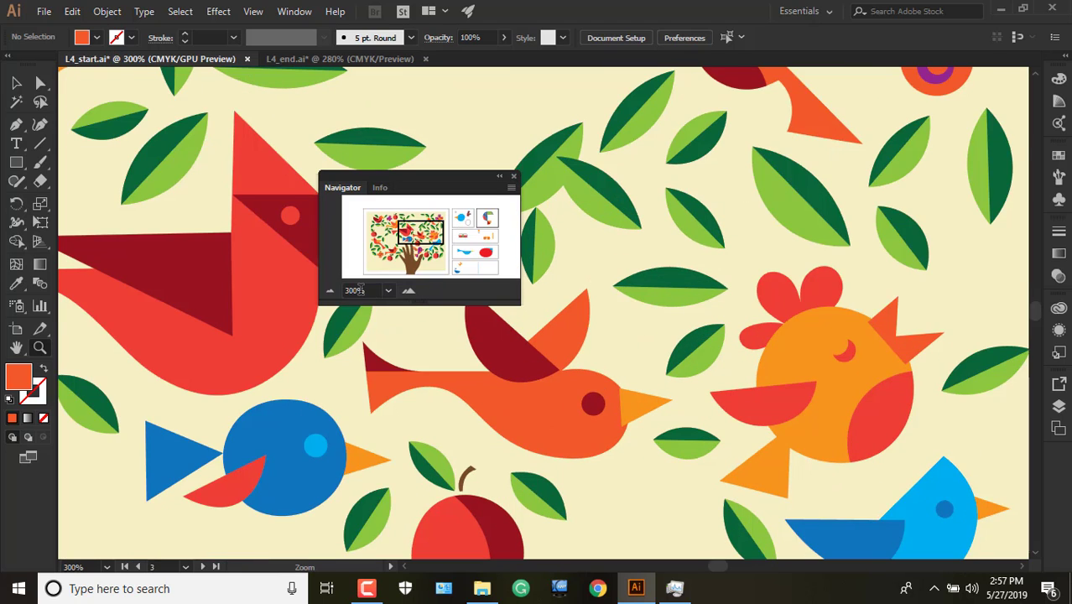
left_click(418, 292)
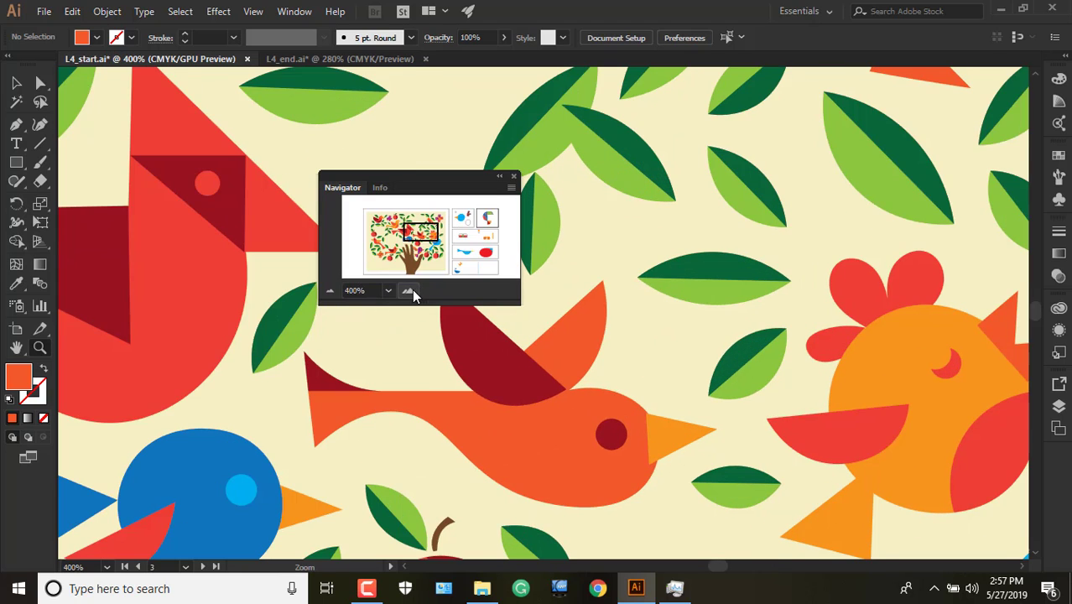
left_click(410, 291)
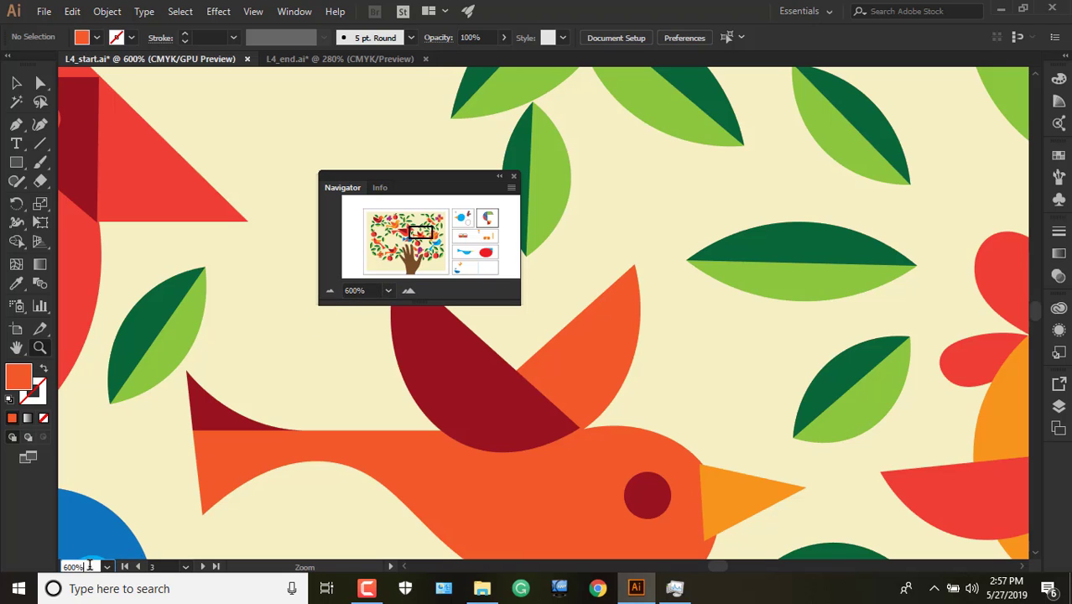
- Zoom to 1200% on the red bird's wing, then zoom back out to 66.67%
left_click(41, 350)
left_click(276, 293)
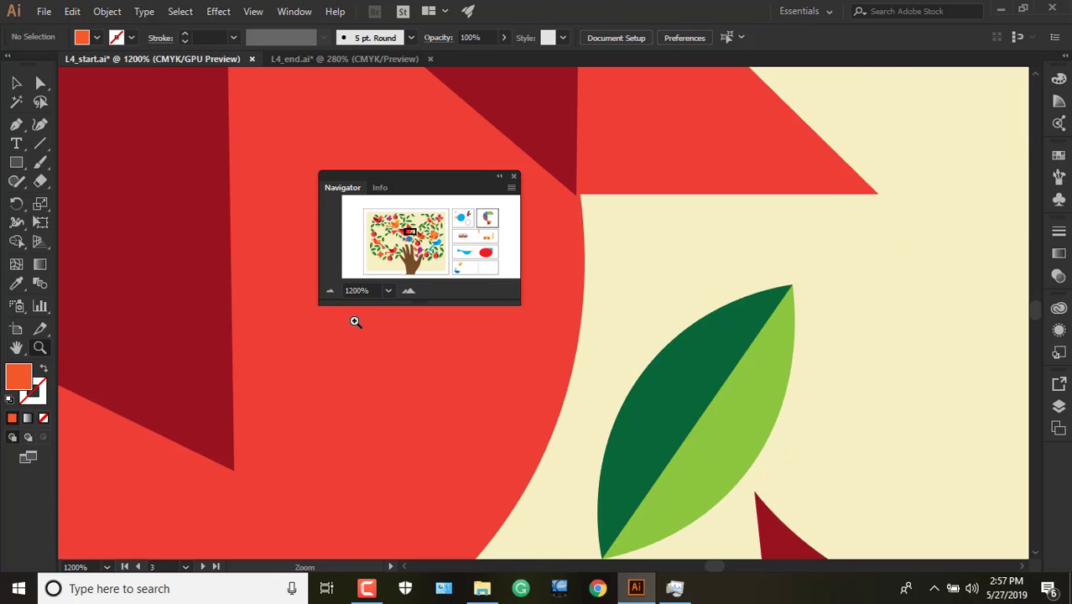
left_click(331, 291)
left_click(331, 291)
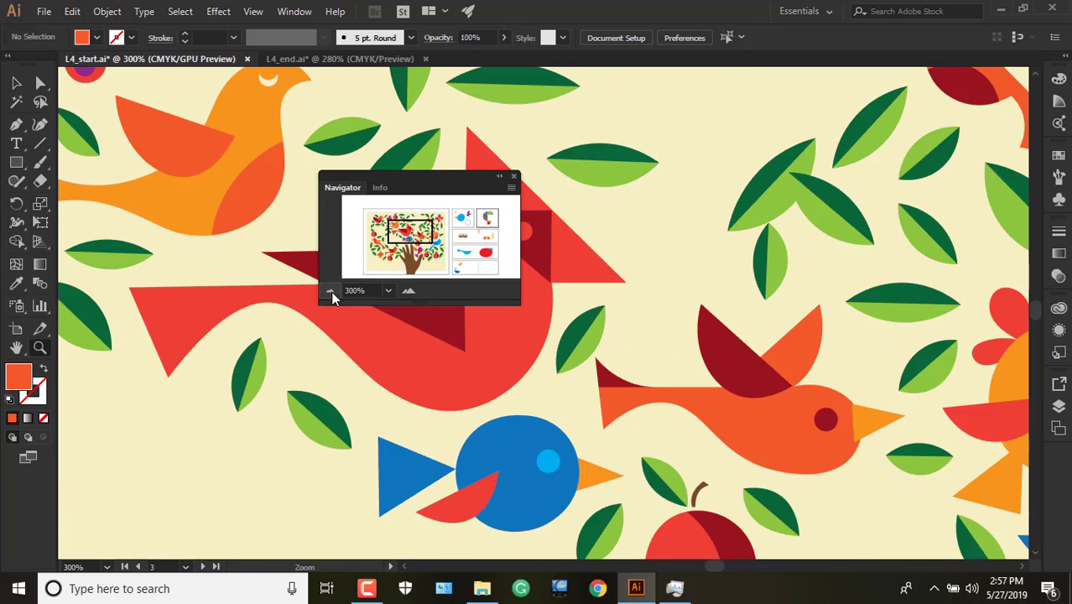
left_click(331, 291)
left_click(331, 291)
left_click(331, 292)
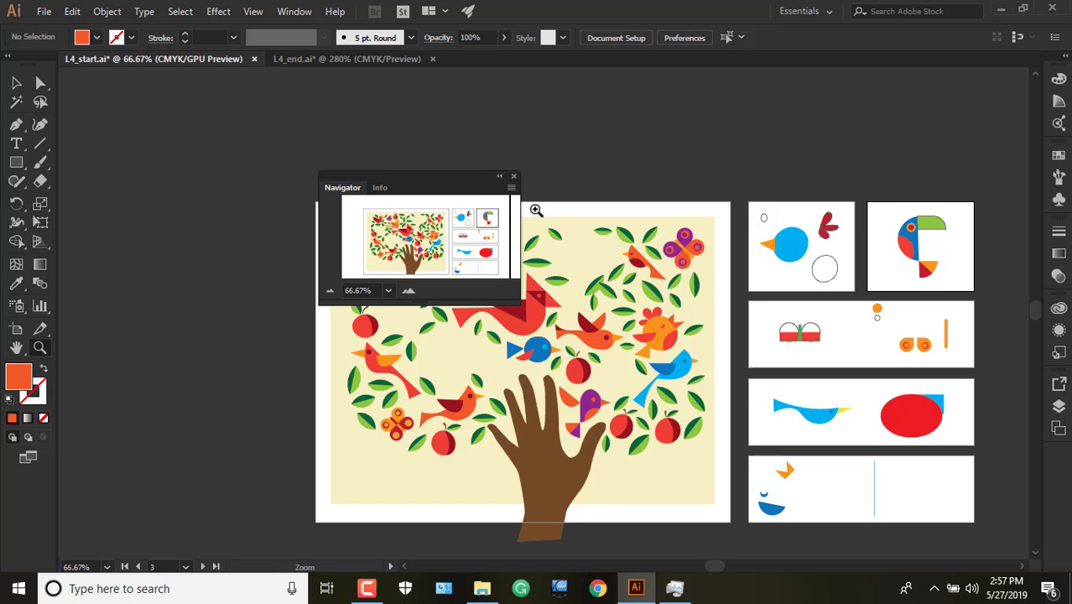
- Zoom the artwork in stepwise from 150% to 800% with Navigator Zoom In, nudging the view toward the side artboards
mouse_move(447, 256)
left_mouse_down()
mouse_move(388, 233)
mouse_move(369, 176)
mouse_move(482, 229)
mouse_move(444, 229)
left_mouse_up()
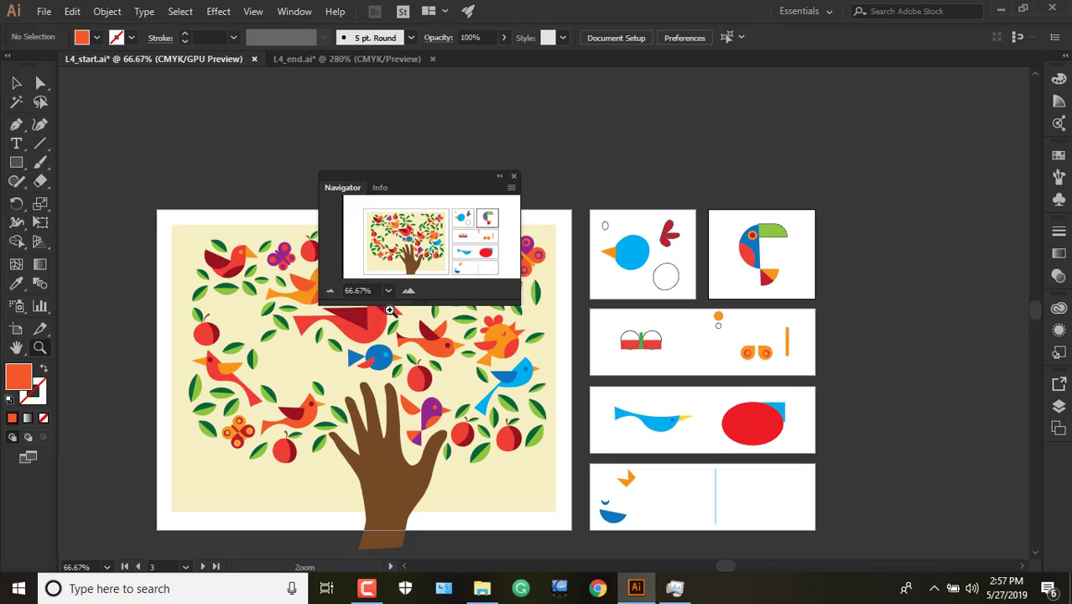
left_click(410, 290)
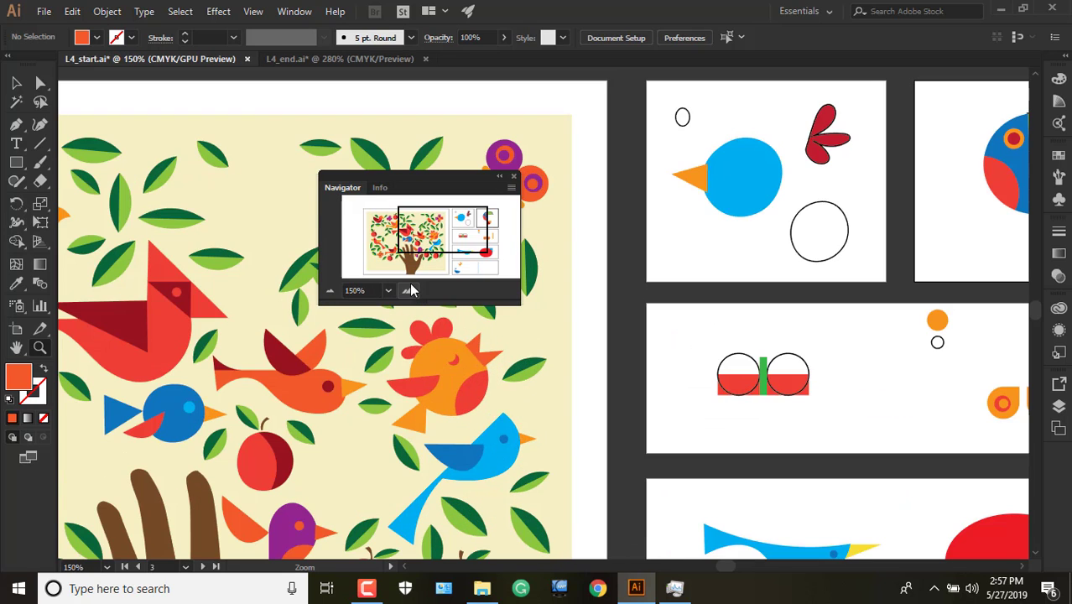
left_click(410, 291)
left_click(410, 291)
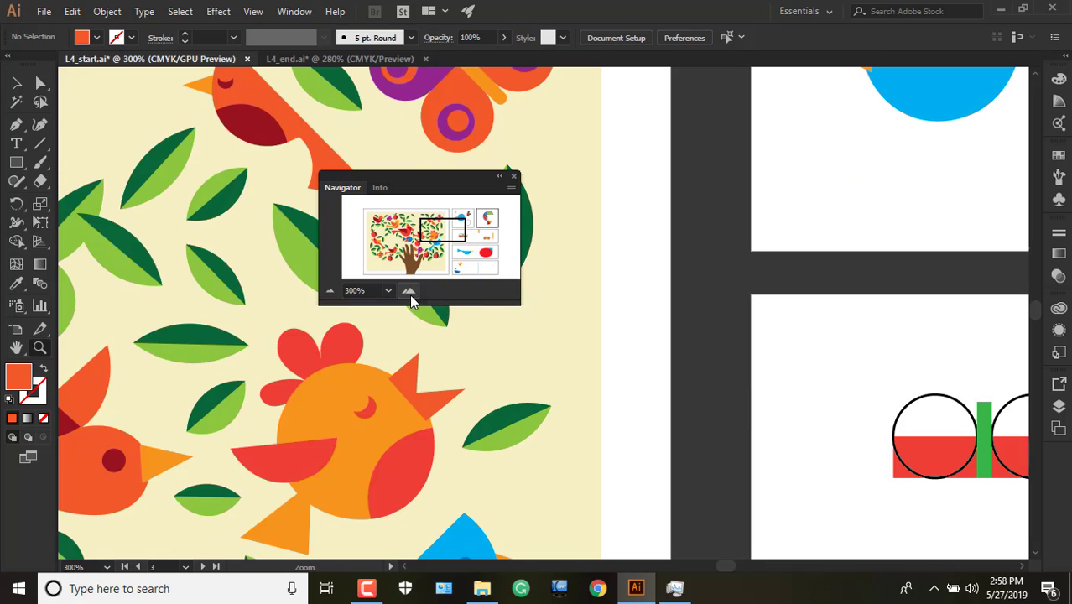
left_click(413, 291)
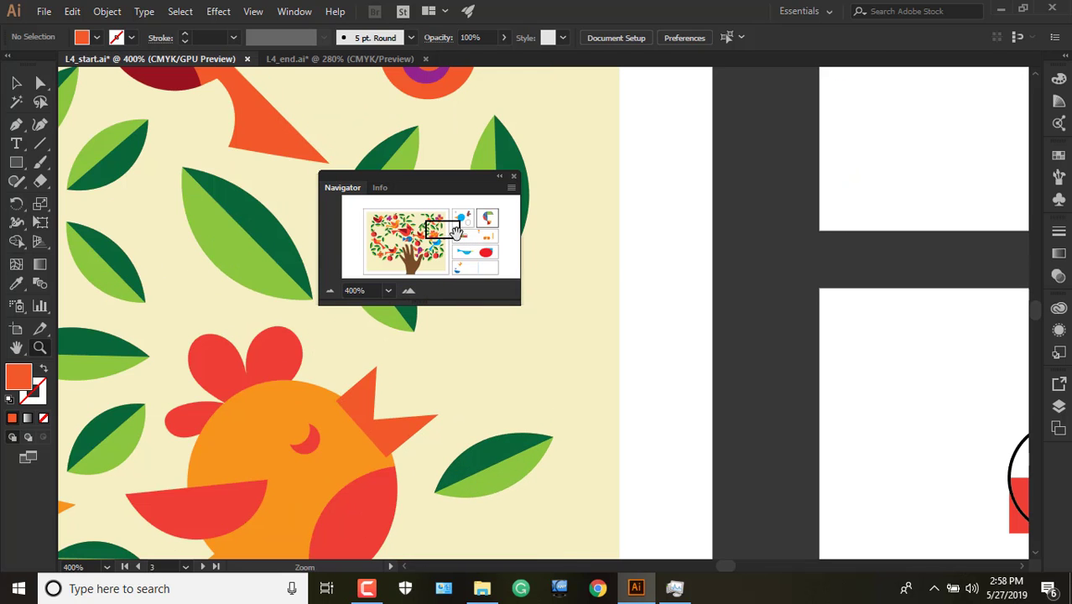
left_click_drag(444, 229, 467, 219)
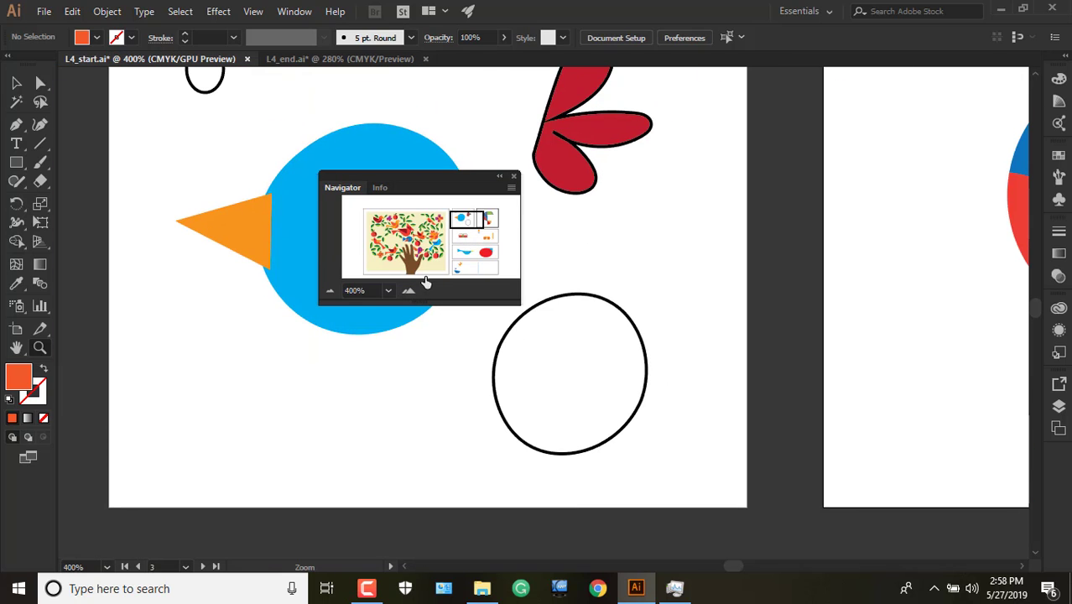
left_click(413, 291)
left_click_drag(463, 220, 460, 216)
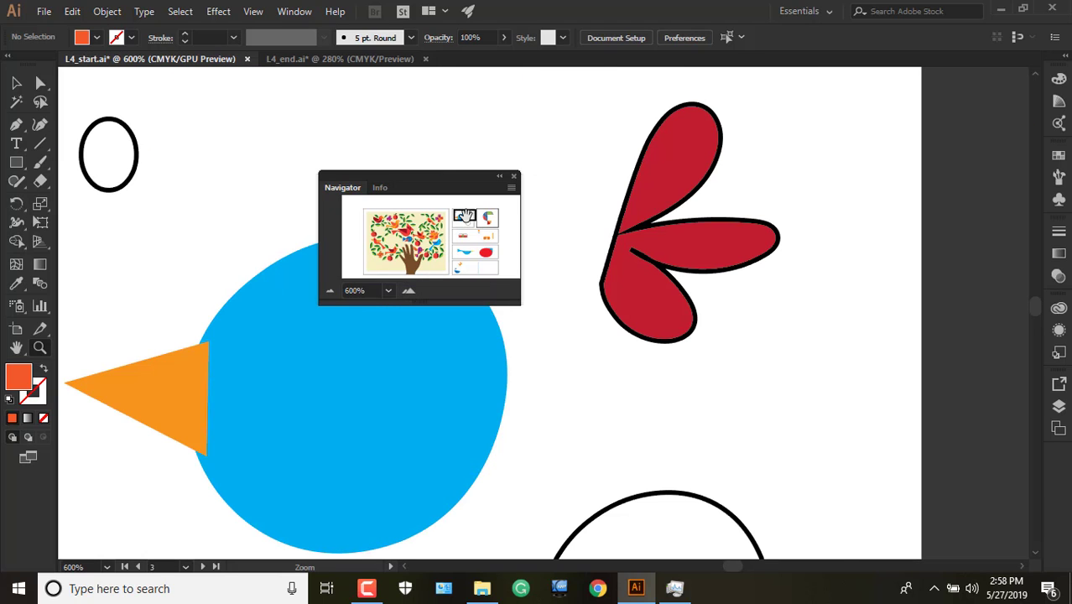
left_click(411, 291)
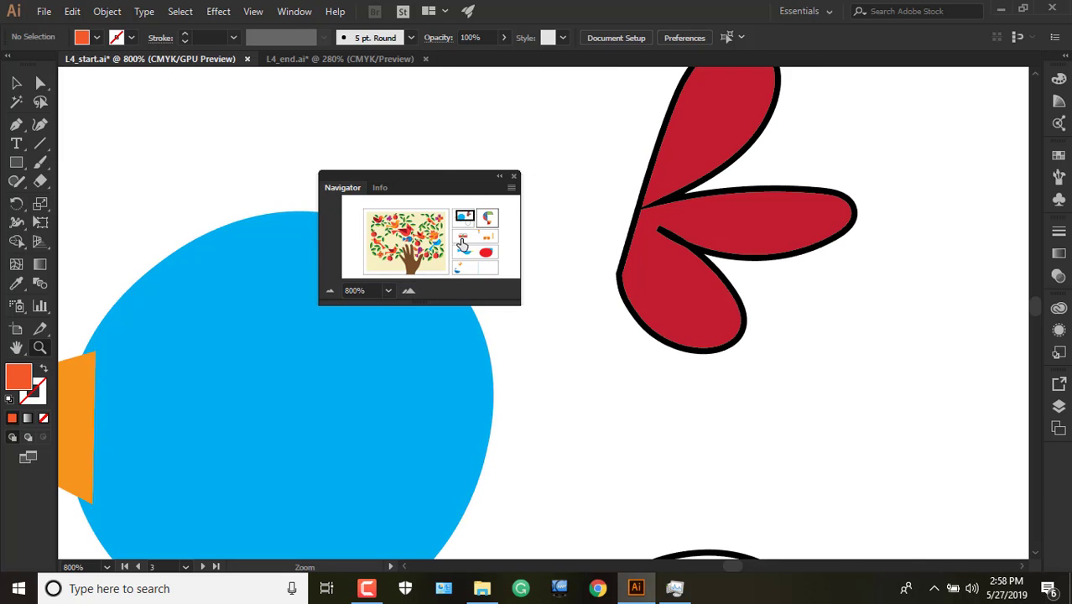
- At 800%, pan past the blue bird head onto the toucan artboard, moving the Navigator panel aside
left_click_drag(467, 217, 468, 217)
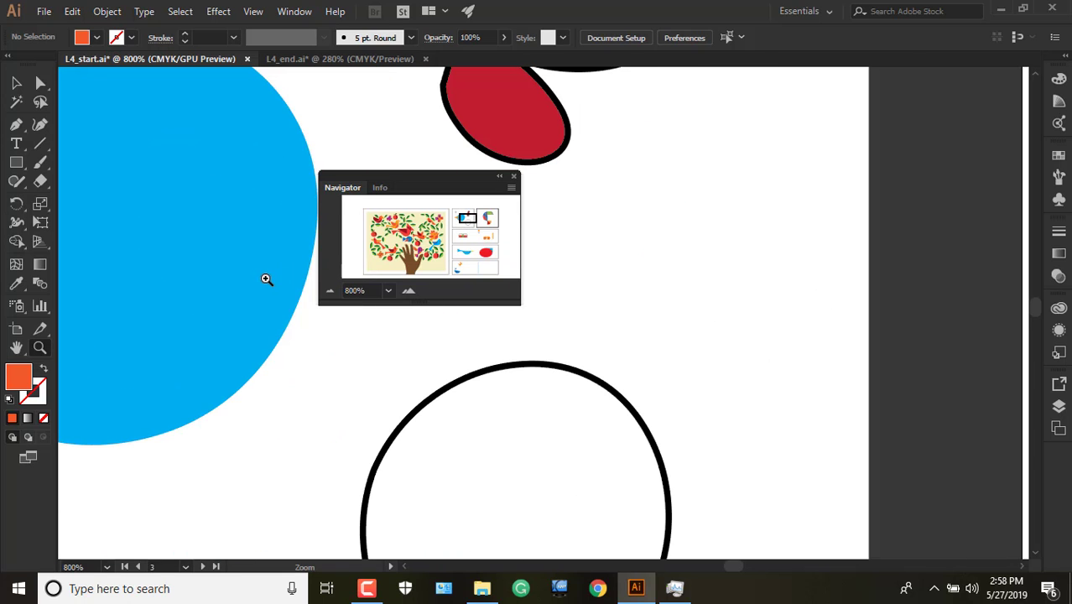
mouse_move(252, 270)
left_mouse_down()
mouse_move(654, 344)
mouse_move(656, 317)
left_mouse_up()
left_click_drag(426, 173, 999, 239)
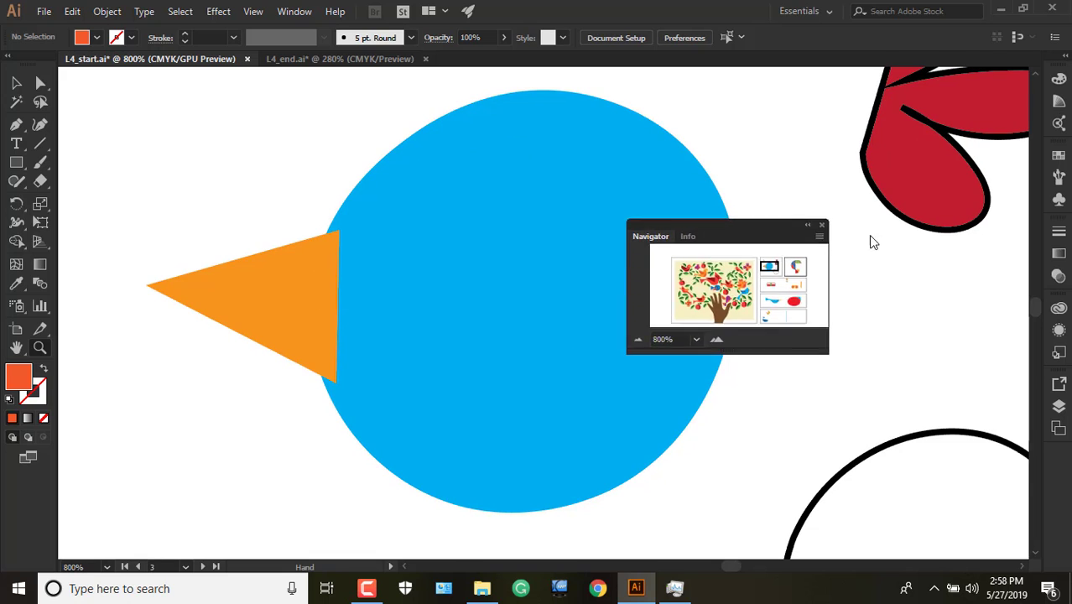
left_click_drag(612, 271, 586, 323)
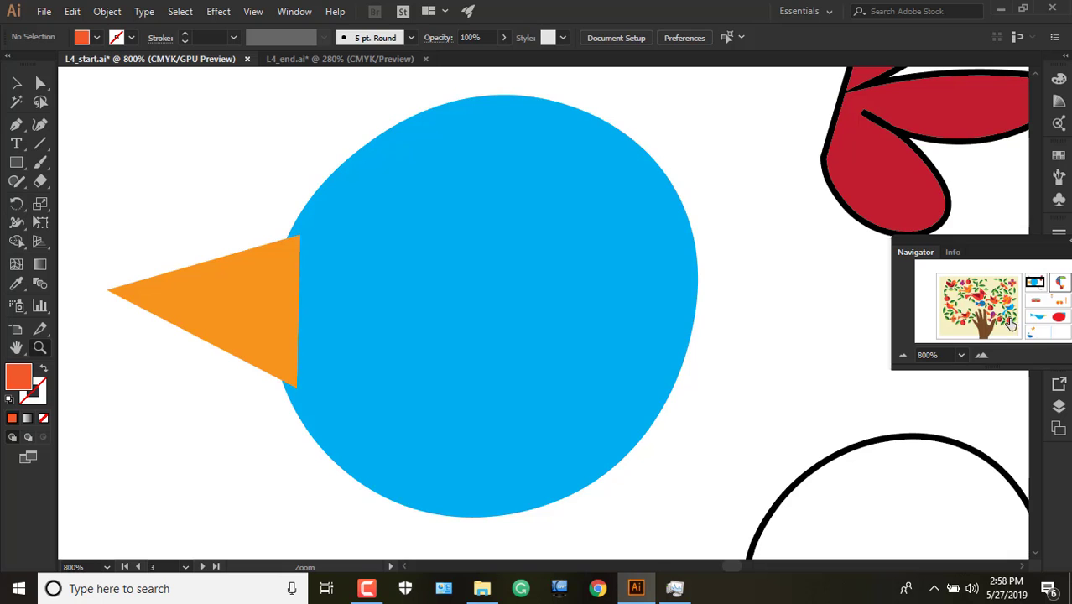
left_click_drag(1037, 282, 1061, 278)
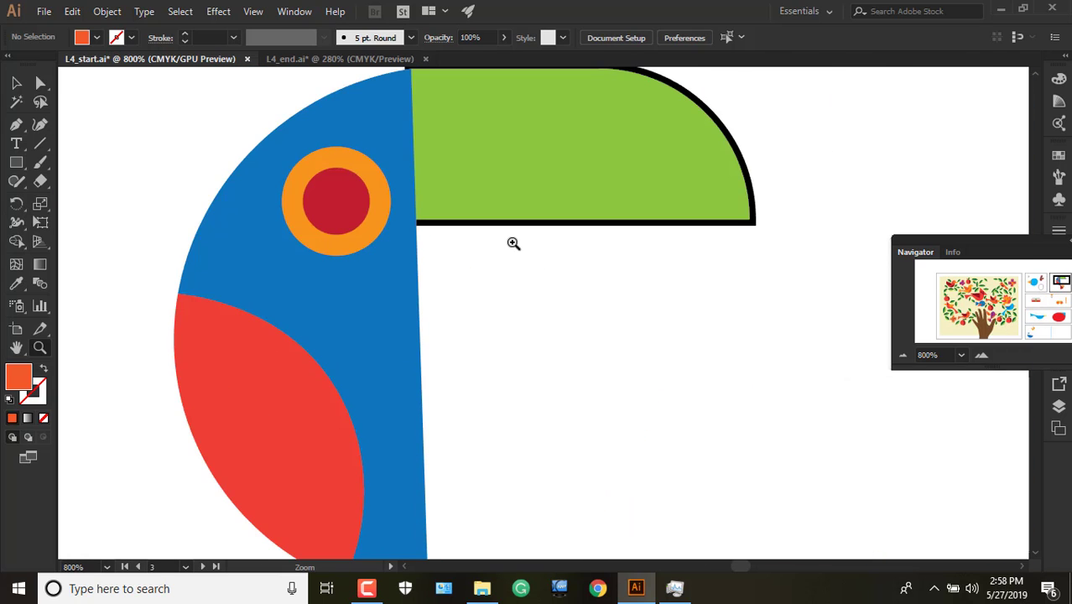
scroll(513, 230, "up", 1)
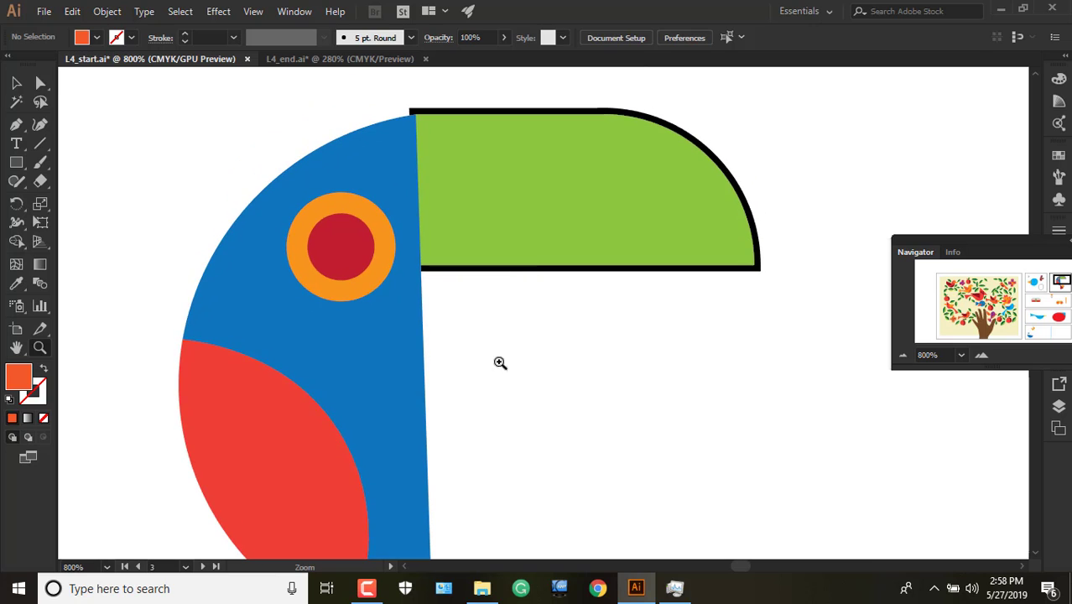
- Jump to another artboard from the status-bar artboard list, then float and close the Navigator panel
left_click(186, 567)
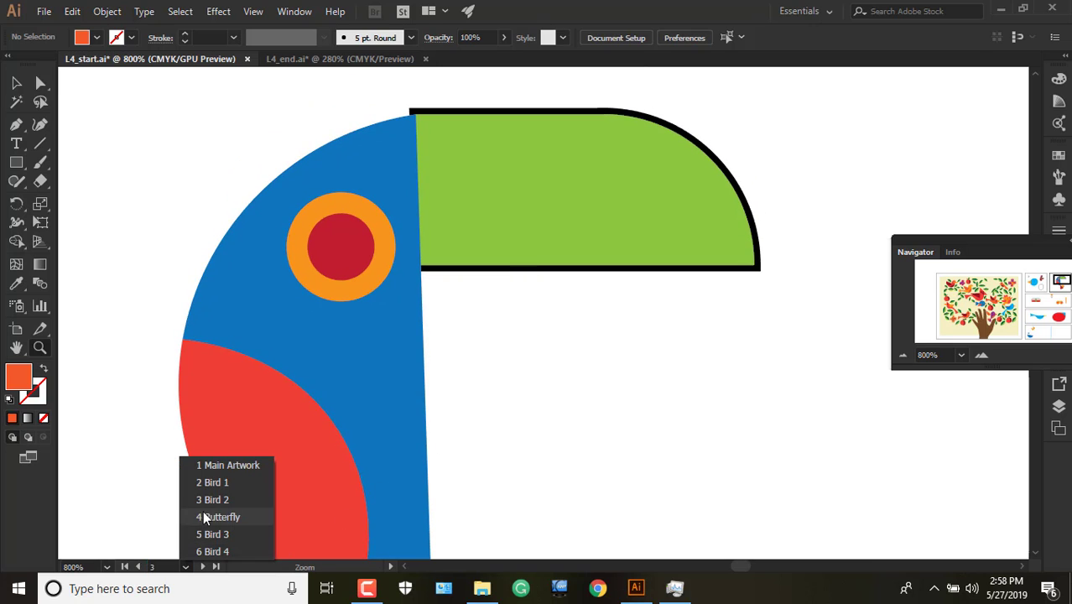
left_click(444, 568)
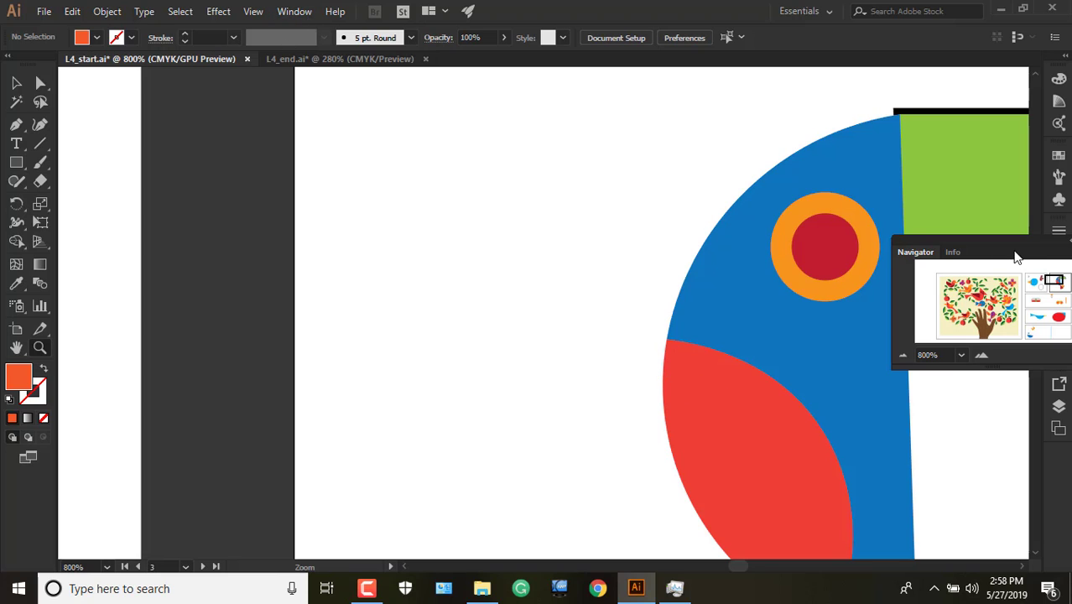
left_click_drag(1015, 257, 844, 290)
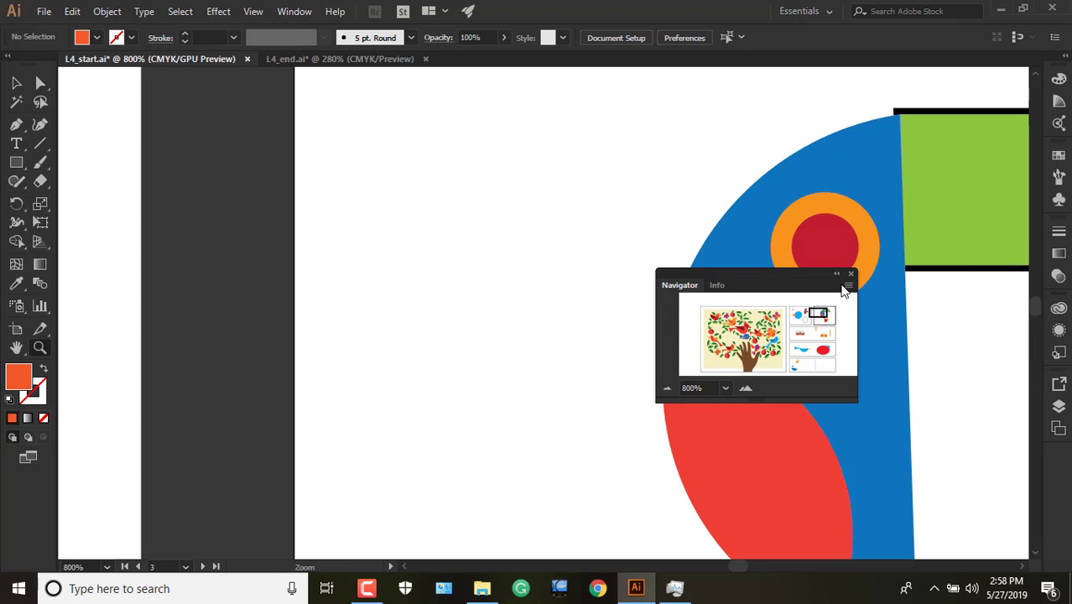
left_click(851, 274)
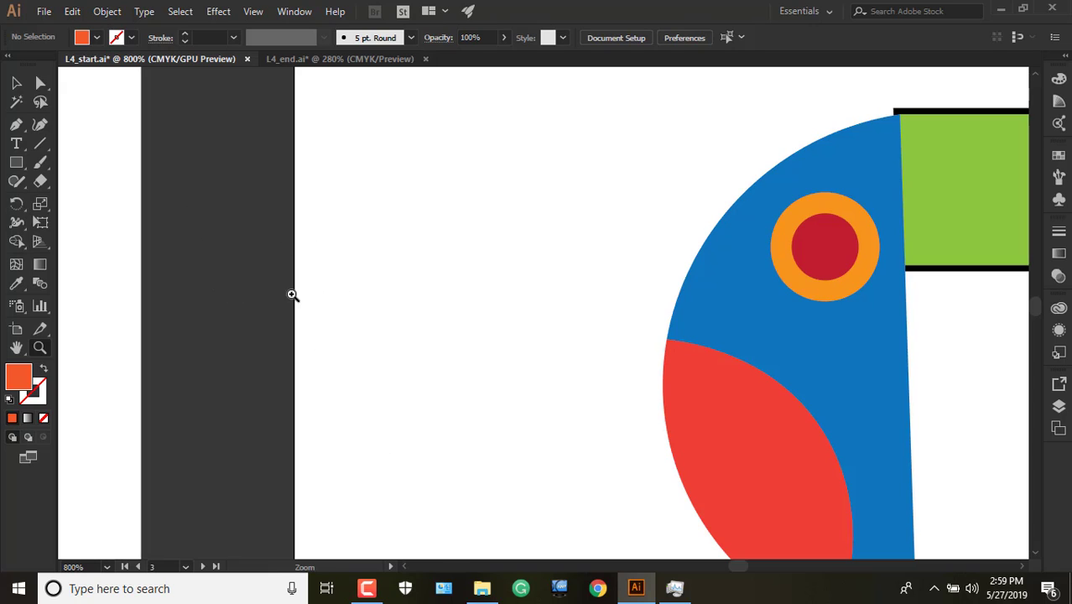
- Switch to the Selection tool and bring up the Camtasia recorder controls from the taskbar
left_click(17, 83)
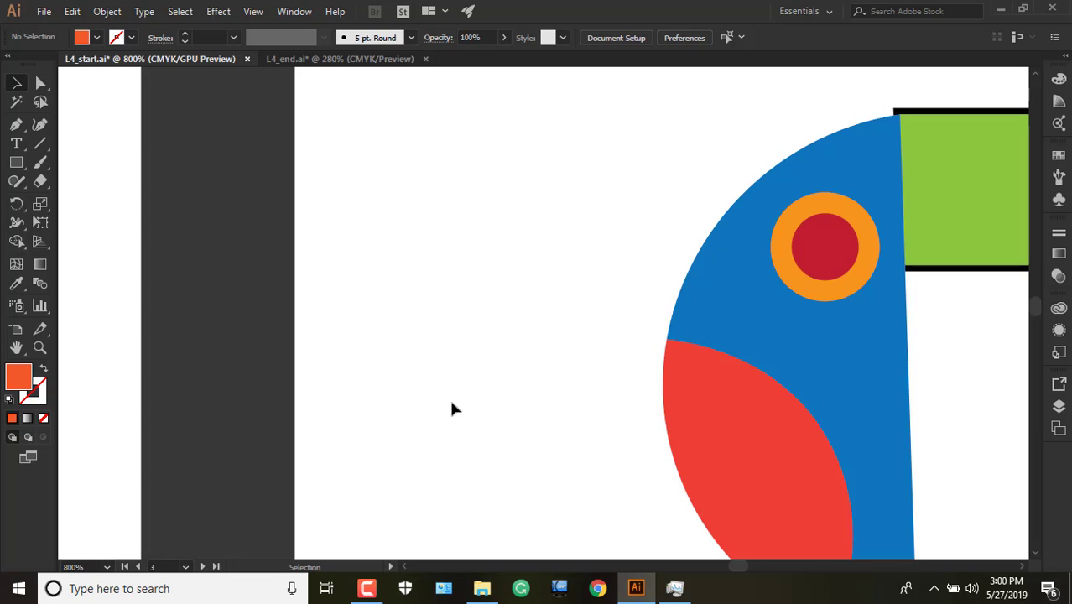
left_click(367, 589)
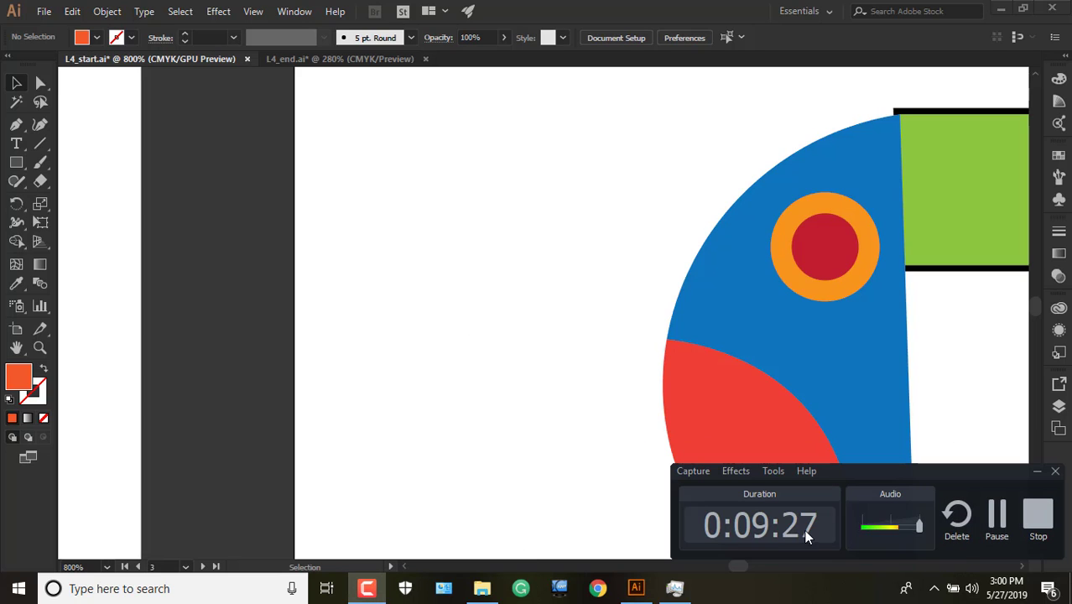
- Stop the Camtasia screen recording
left_click(1037, 513)
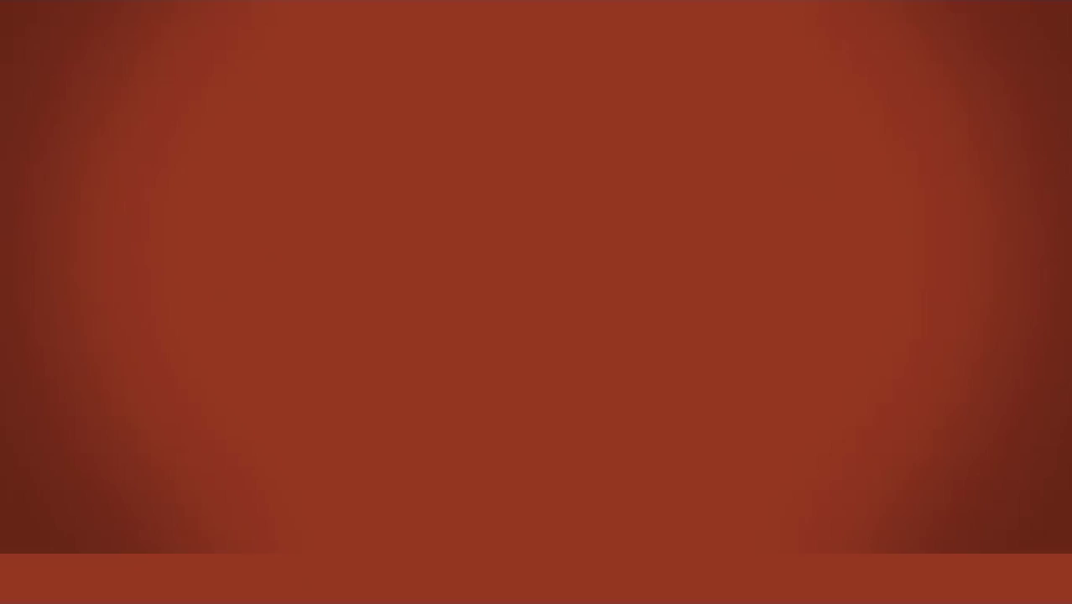